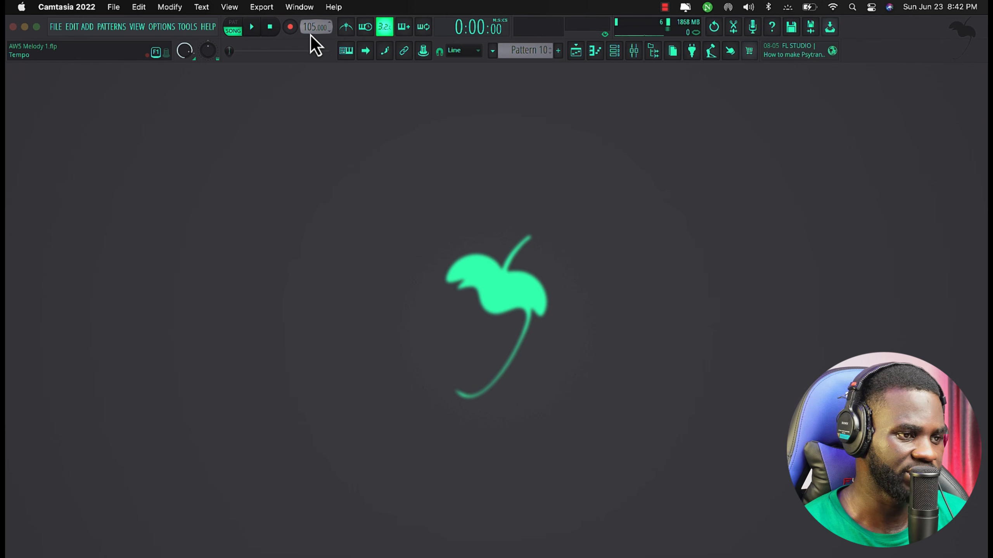
Step: Show the channel rack and open the first Kontakt channel's LP electric guitar instrument
left_click(613, 56)
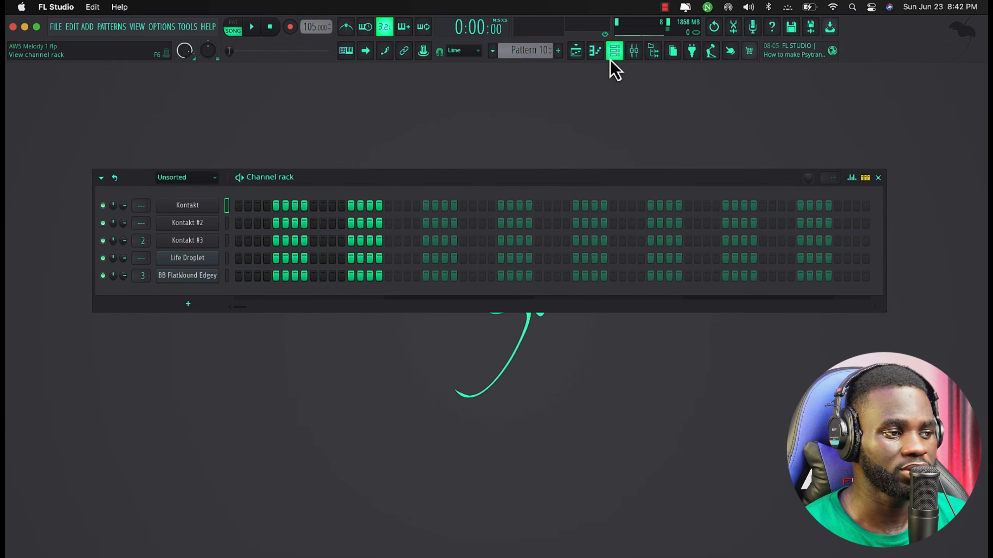
left_click(221, 208)
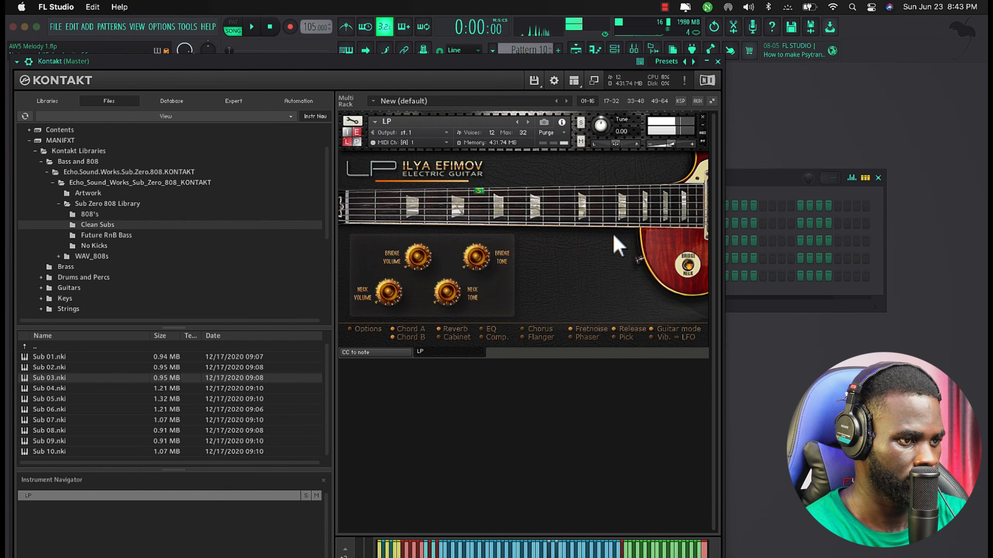
Step: Switch to pattern mode with the metronome on and record a guitar melody on the first Kontakt channel in Pattern 10
left_click(234, 27)
left_click(345, 31)
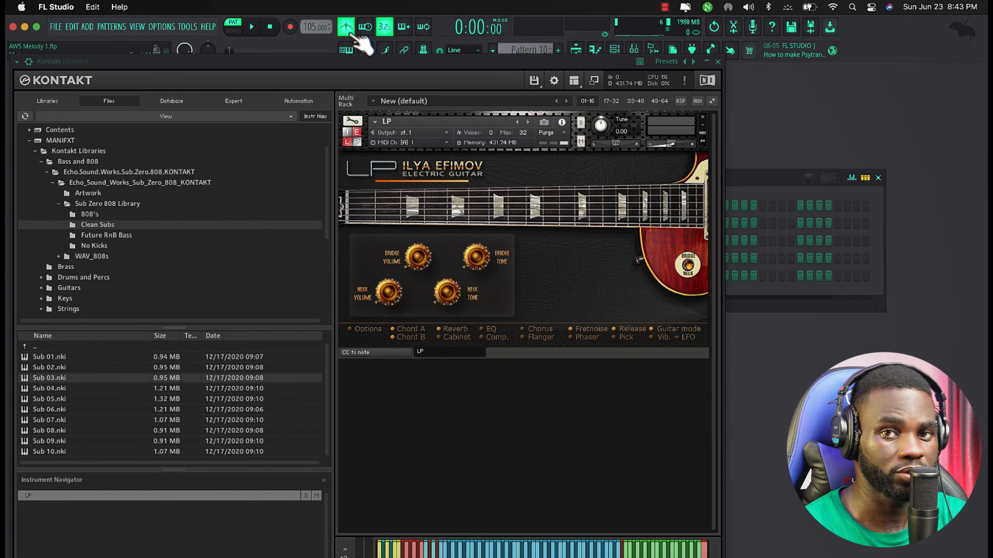
left_click(252, 27)
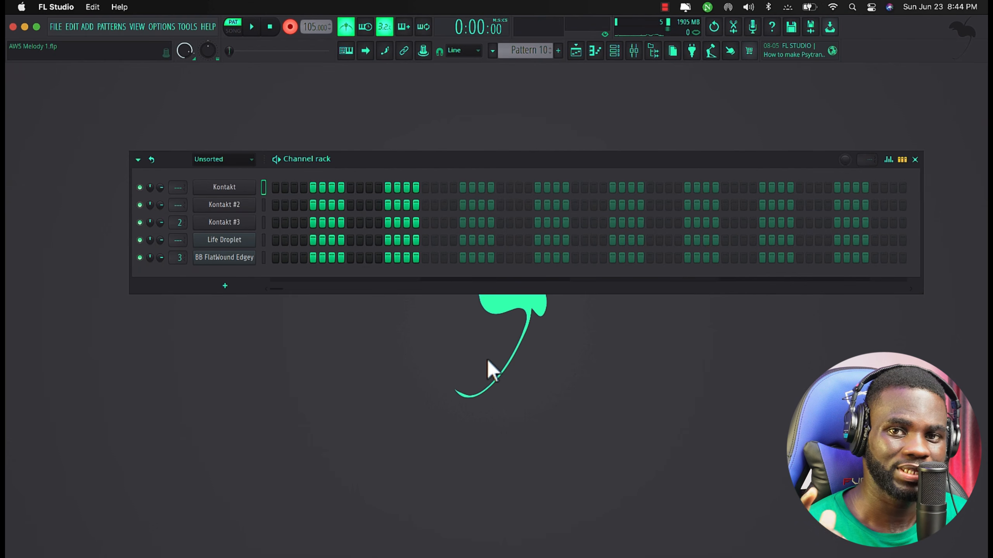
key("space")
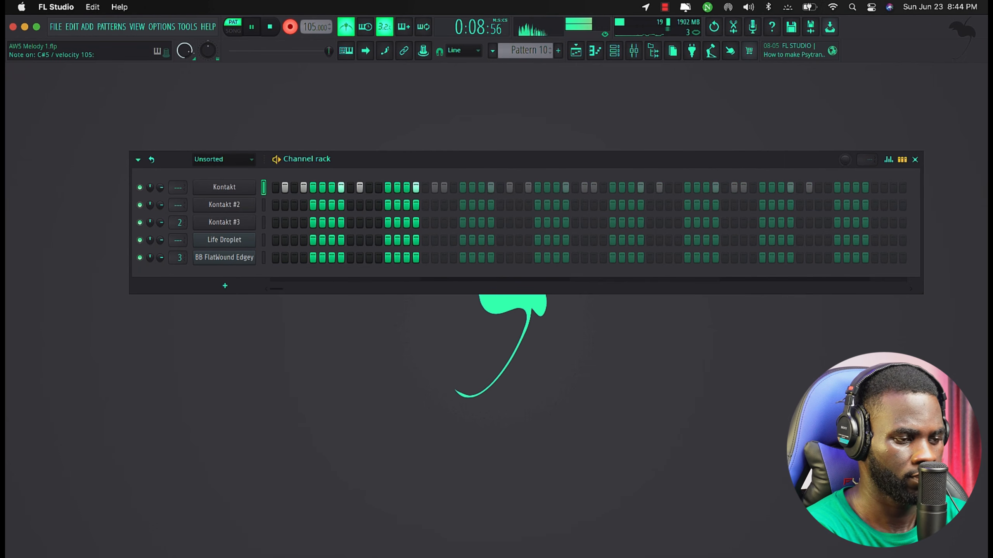
key("space")
Step: Quantize all recorded melody notes in the first Kontakt channel's piano roll and switch the metronome off
left_click(385, 191)
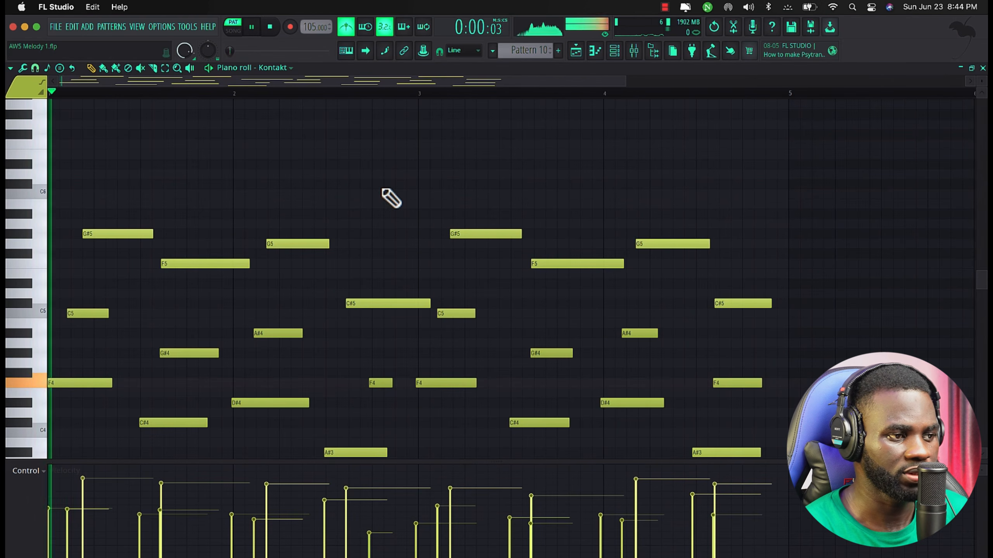
key("space")
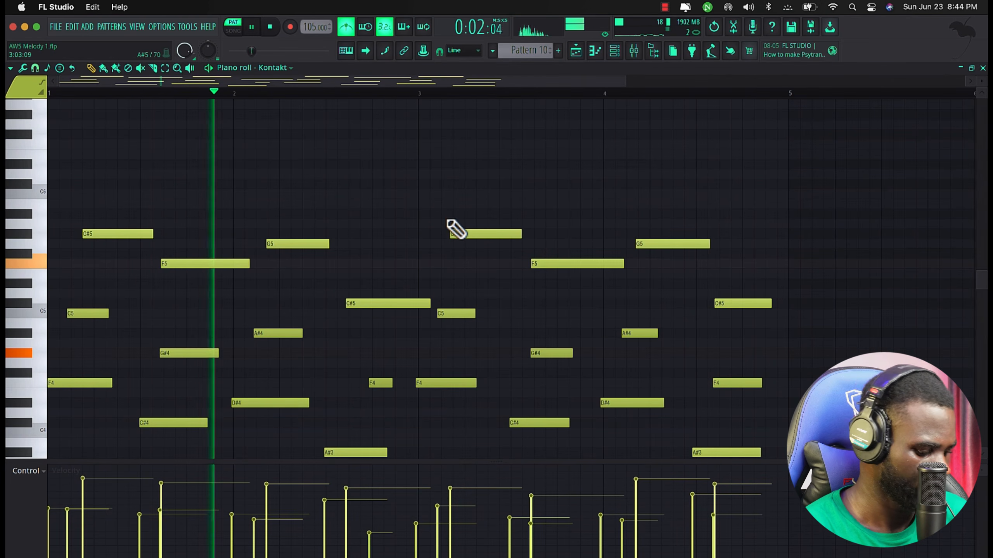
key("ctrl+a")
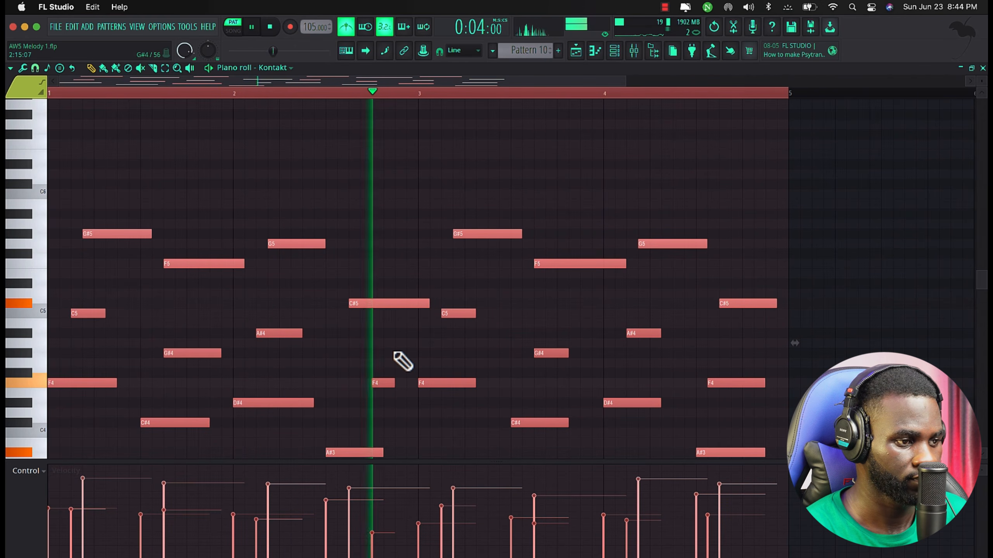
left_click(351, 29)
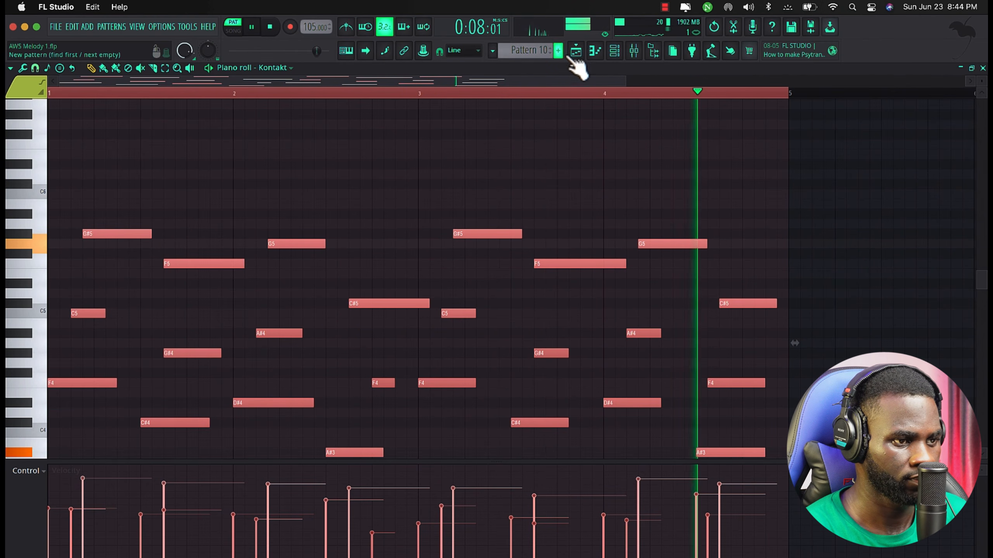
scroll(711, 335, "down", 4)
scroll(709, 333, "down", 1)
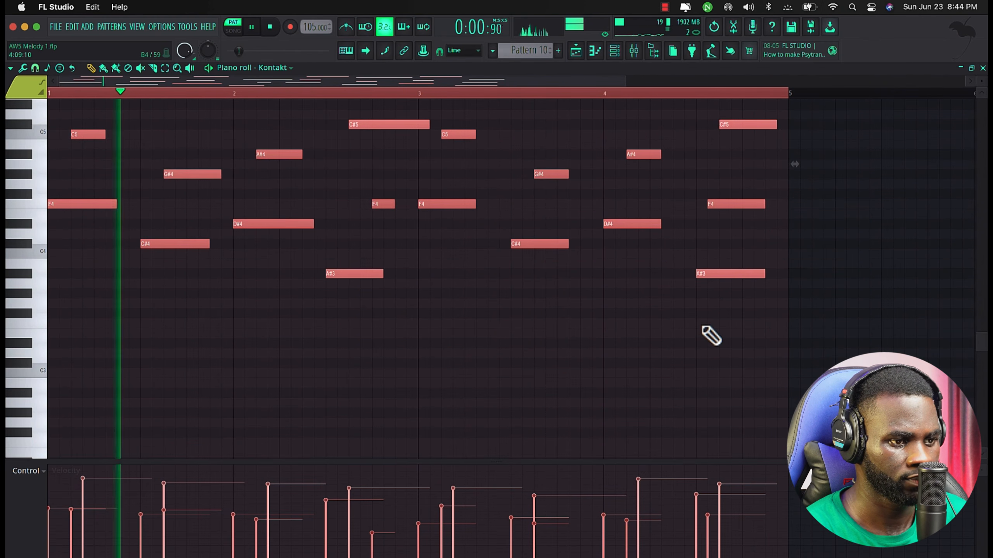
Step: Stop playback and send the melody's mixer track to the ValhallaVintageVerb reverb on Insert 122
left_click(614, 50)
key("space")
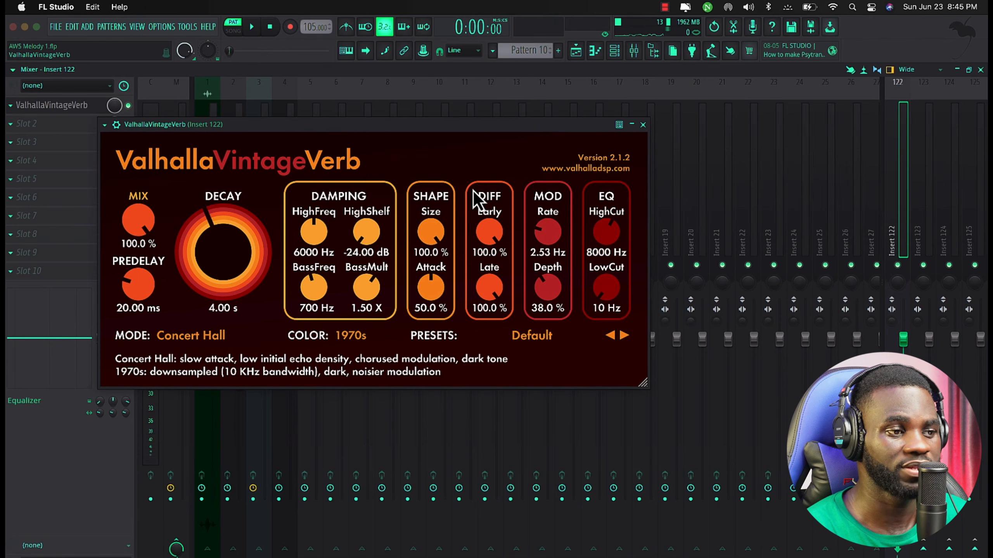
left_click(642, 125)
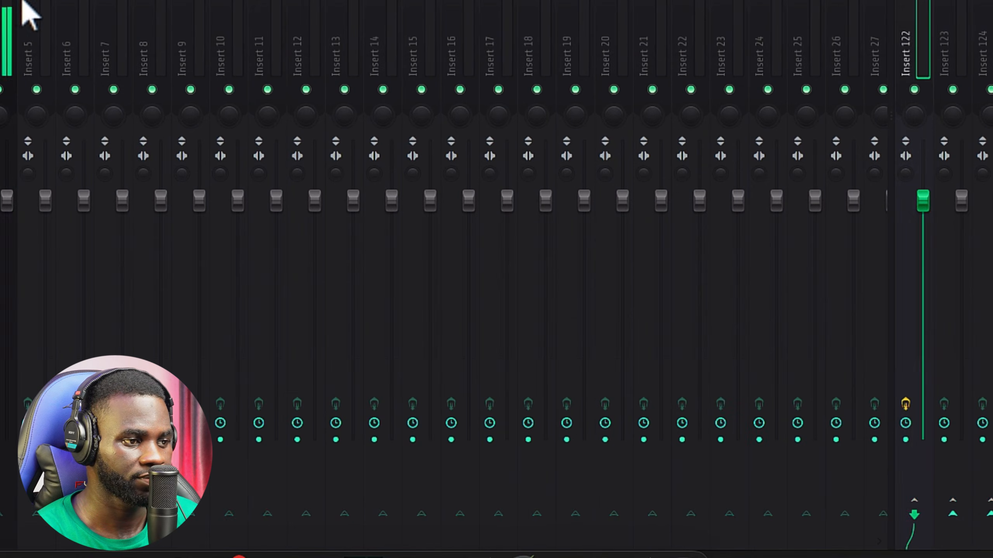
left_click(7, 8)
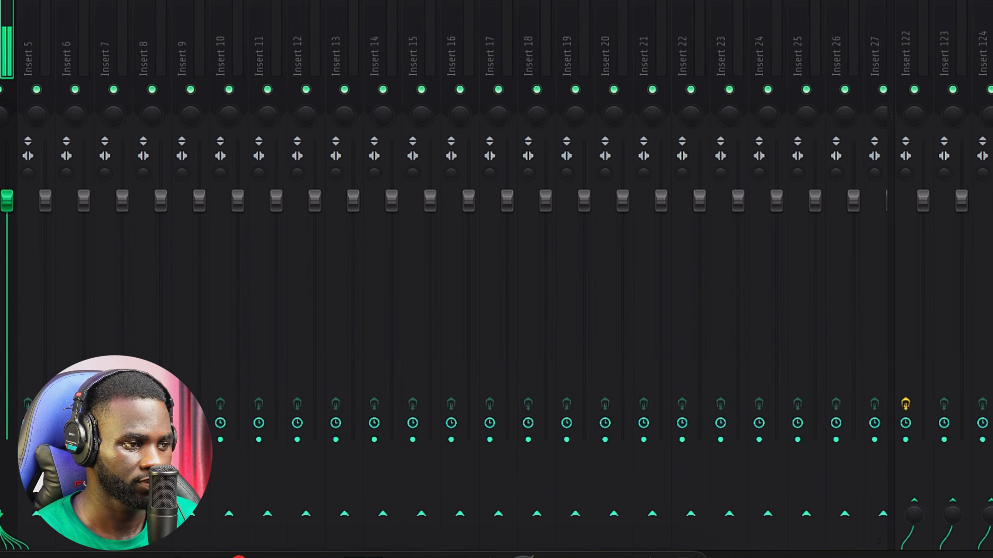
left_click_drag(917, 516, 916, 493)
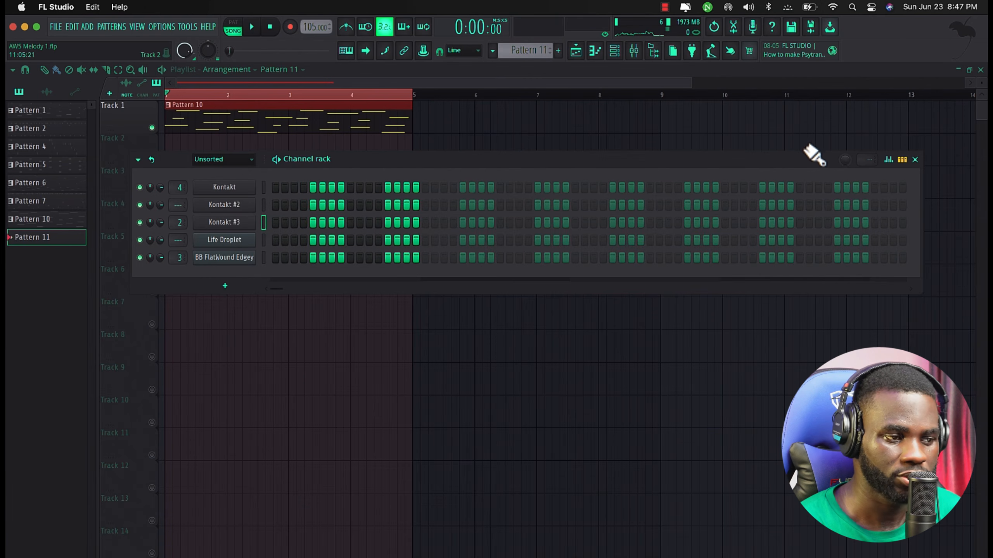
Step: Check the JazzGuitar voice loaded in Kontakt #3, close the channel rack and play the Pattern 10 melody in the playlist
left_click(252, 223)
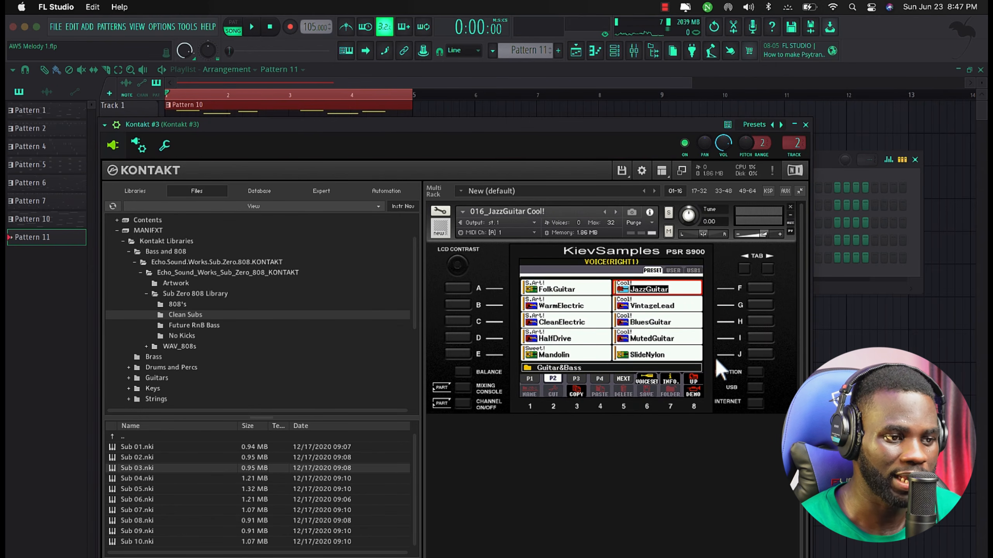
left_click(815, 132)
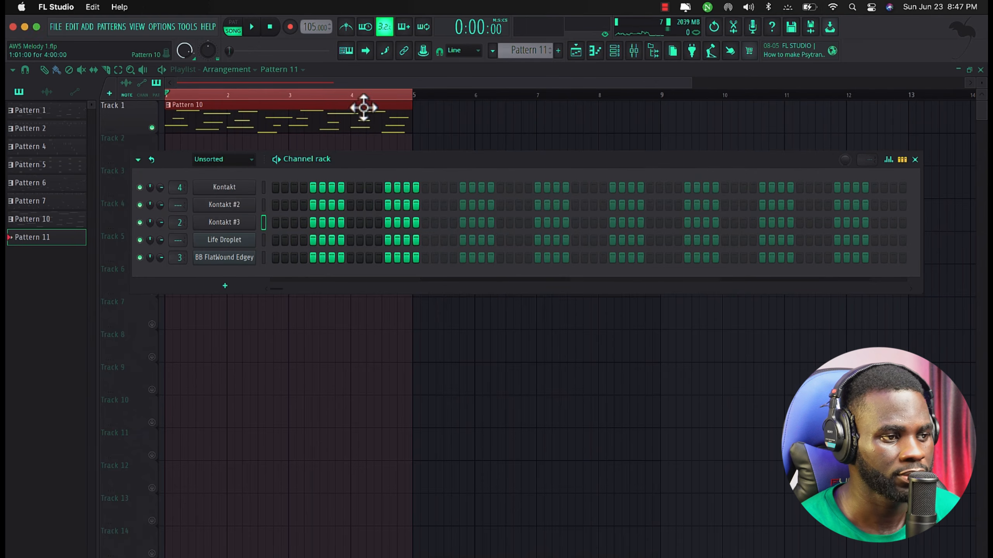
key("F6")
key("space")
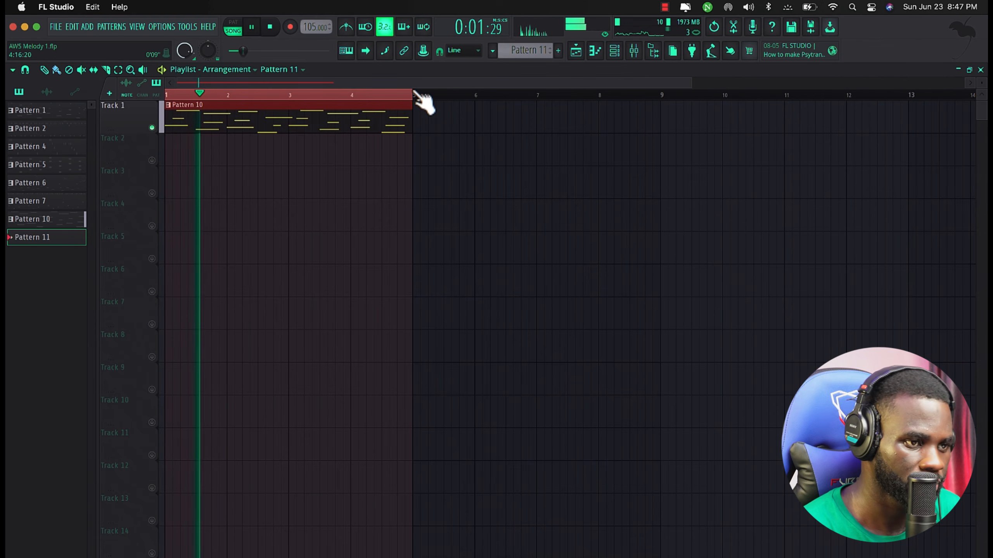
Step: Turn the metronome on and record jazz guitar chords into Pattern 11 over the four-bar melody in song mode
left_click(346, 27)
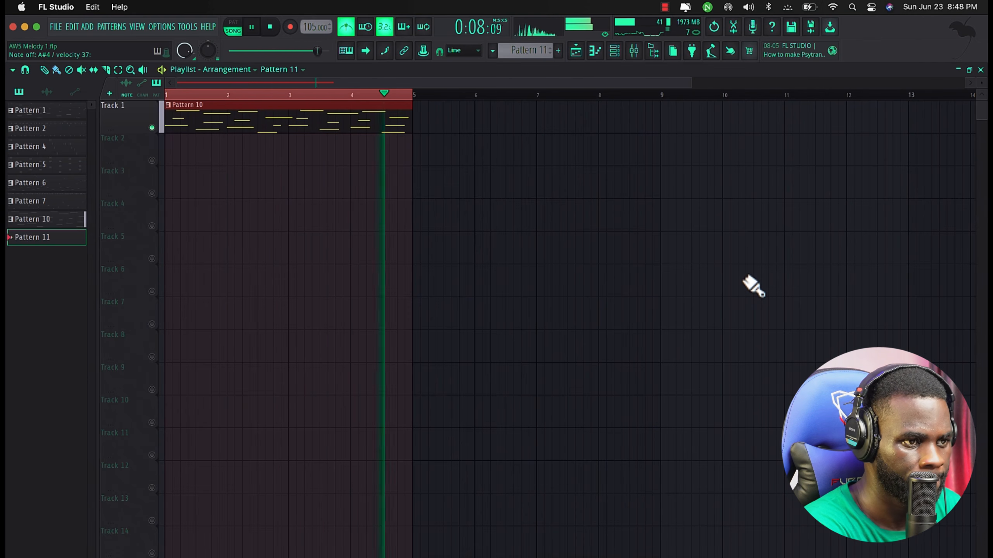
key("space")
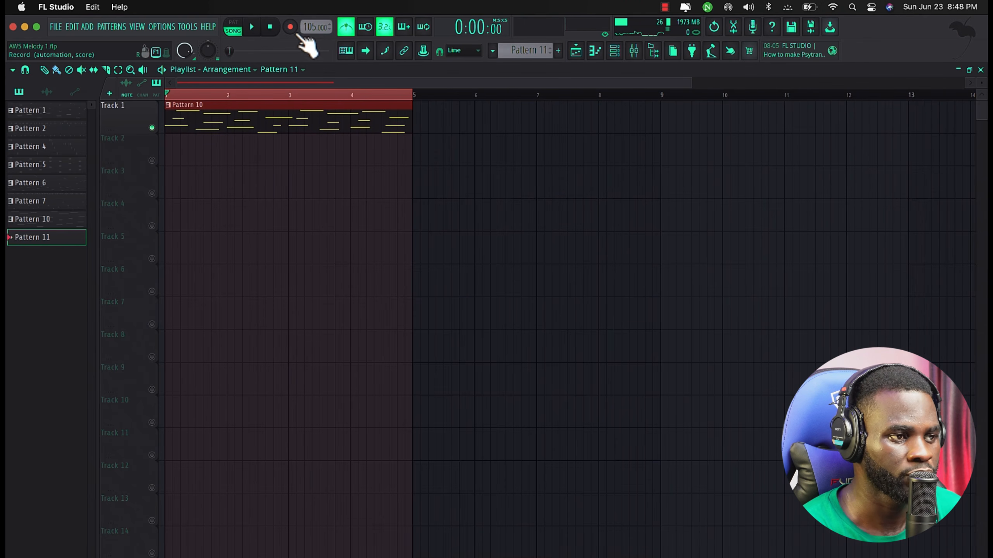
left_click(255, 27)
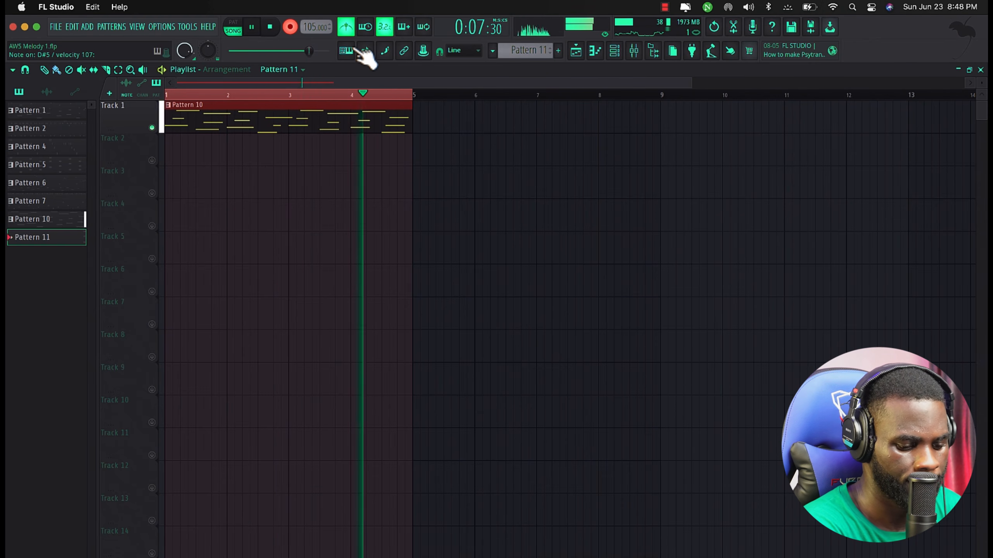
key("space")
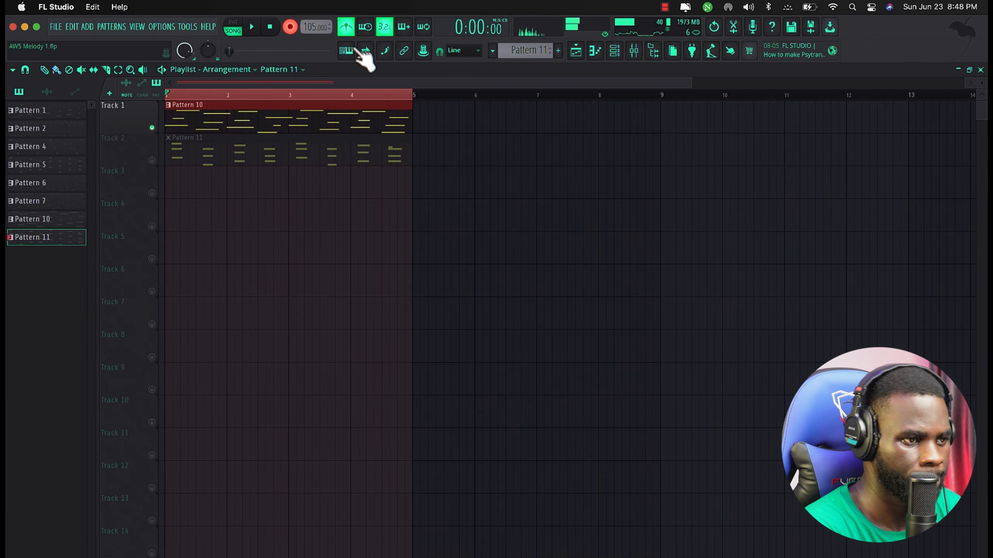
Step: Quantize all Kontakt #3 chord notes in the piano roll and delete the stray short note above the last chord's F5
key("F7")
scroll(408, 276, "down", 1)
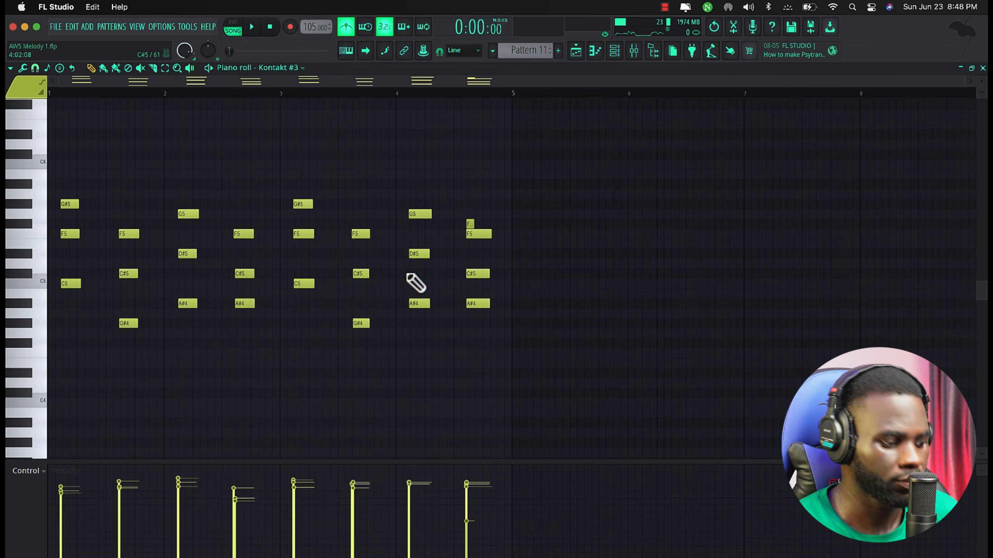
key("super+a")
key("ctrl+q")
key("space")
left_click(275, 353)
right_click(281, 354)
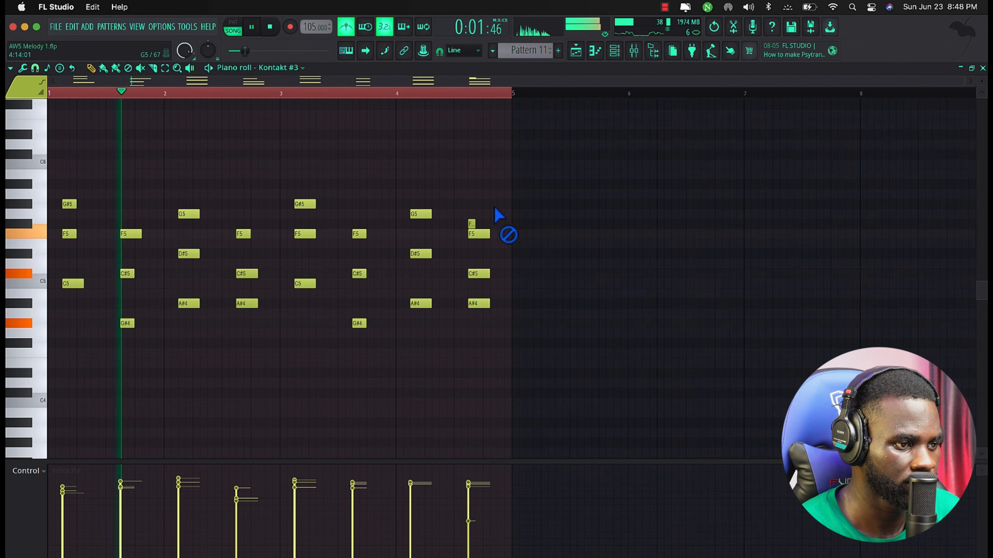
right_click(471, 224)
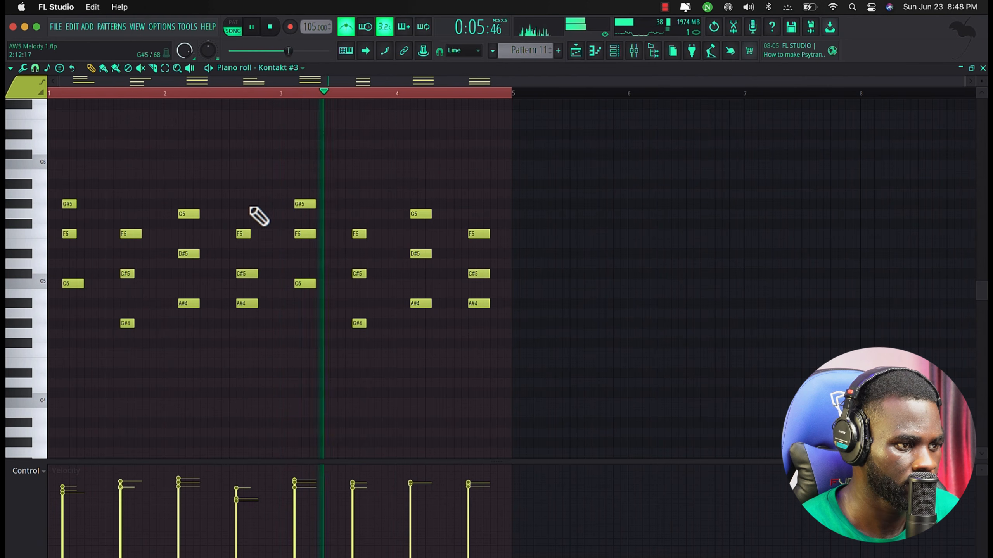
Step: Even out the F5 length at the end of bar 2 and shorten both bar 4 chords together
left_click_drag(251, 234, 259, 234)
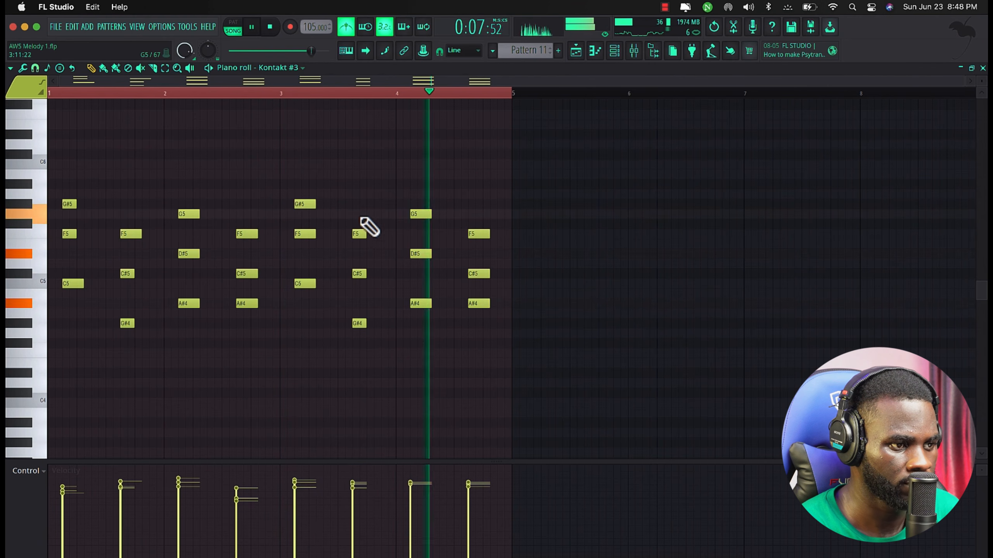
left_click_drag(359, 213, 565, 224)
left_click_drag(419, 171, 493, 354)
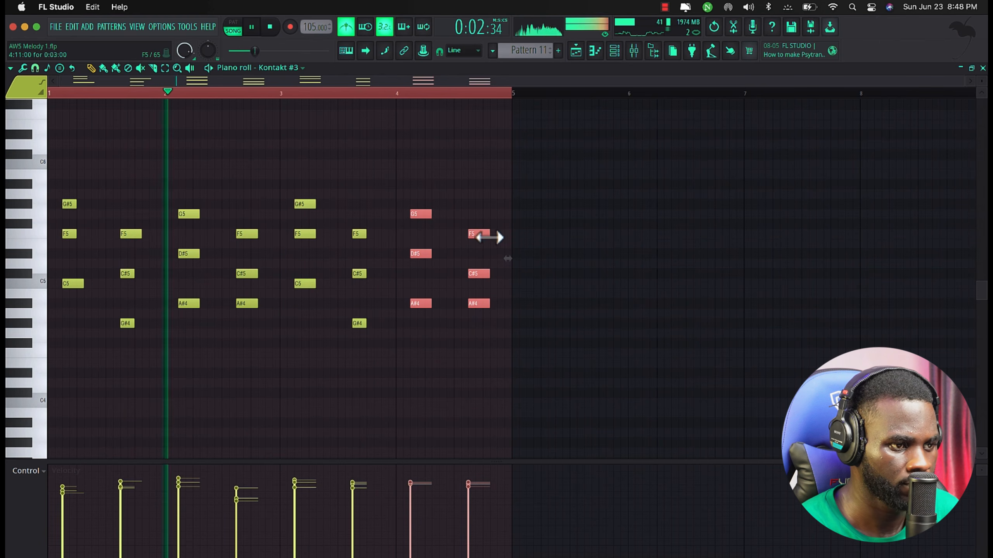
left_click_drag(488, 235, 483, 233)
Step: Shorten the bar 2 chords, the first bar 3 chord, and the overlong C5 and F5 notes in bar 1
left_click_drag(170, 180, 249, 306)
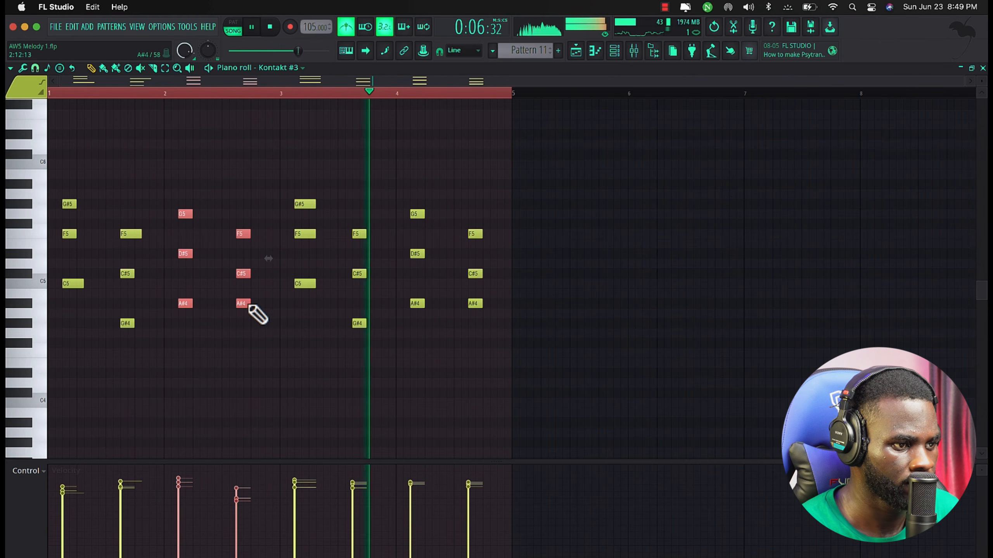
left_click_drag(304, 160, 301, 286)
left_click_drag(84, 284, 75, 285)
left_click_drag(142, 235, 134, 236)
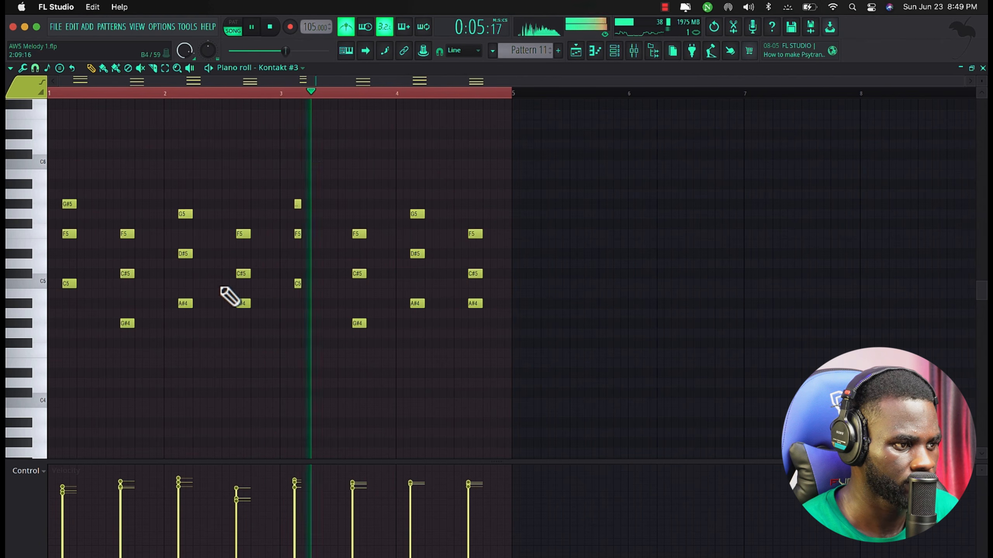
Step: Lengthen the first bar 3 chord to 0:02:00 and remove the stray F#4 note placed below it during playback
key("space")
mouse_move(272, 181)
left_mouse_down()
mouse_move(325, 289)
mouse_move(308, 285)
left_mouse_up()
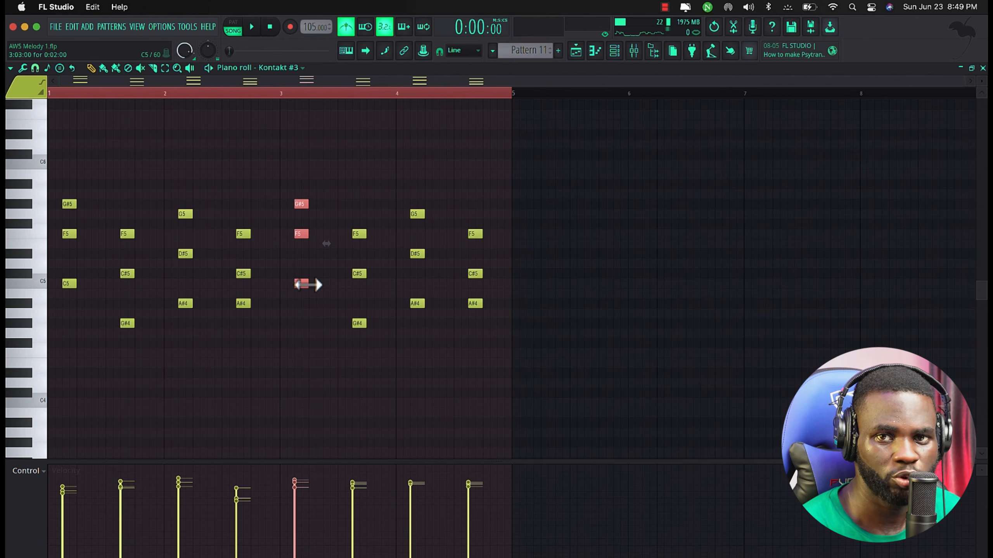
key("space")
left_click(295, 343)
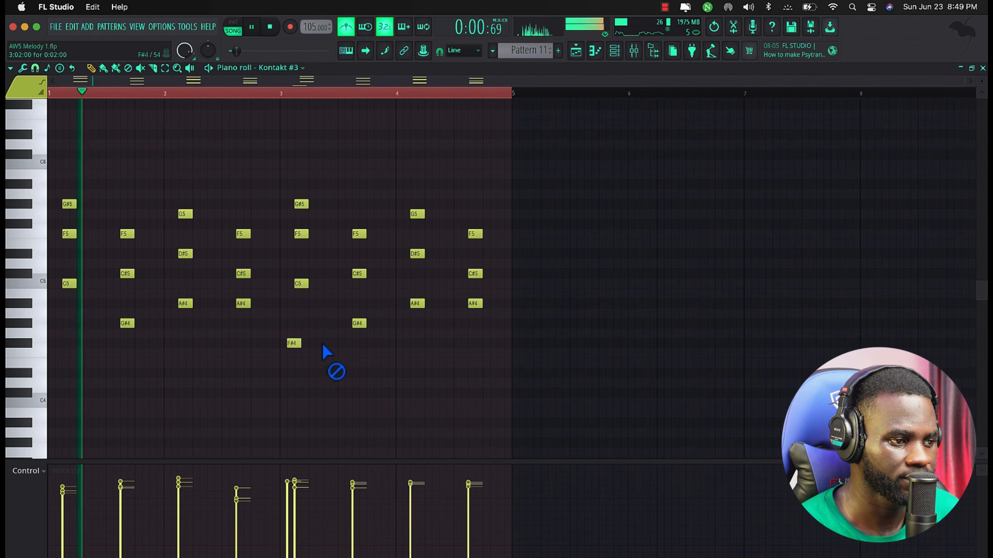
right_click(296, 344)
Step: Send the Kontakt #3 mixer track to the reverb on Insert 122 at 43% and solo Track 2 in the playlist
left_click(624, 52)
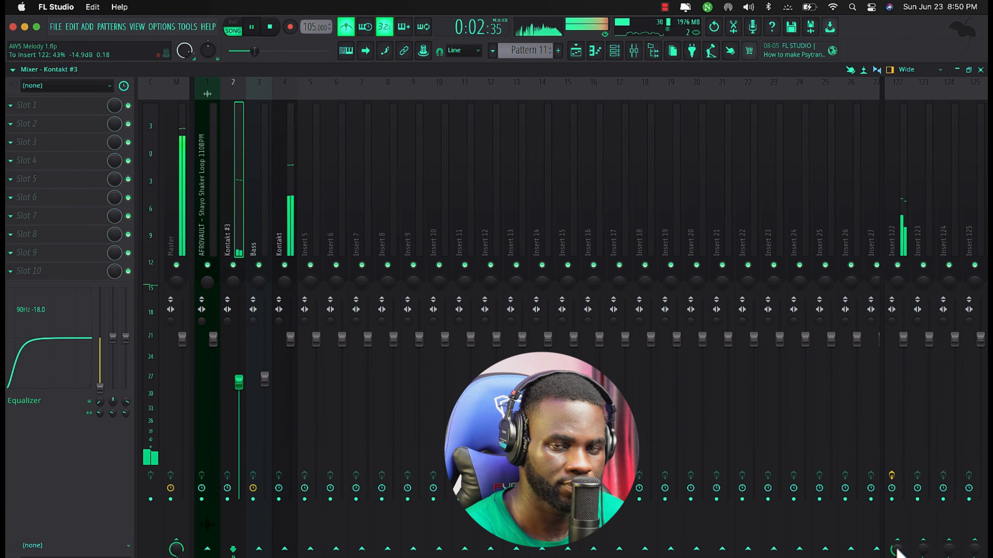
left_click(576, 50)
right_click(151, 160)
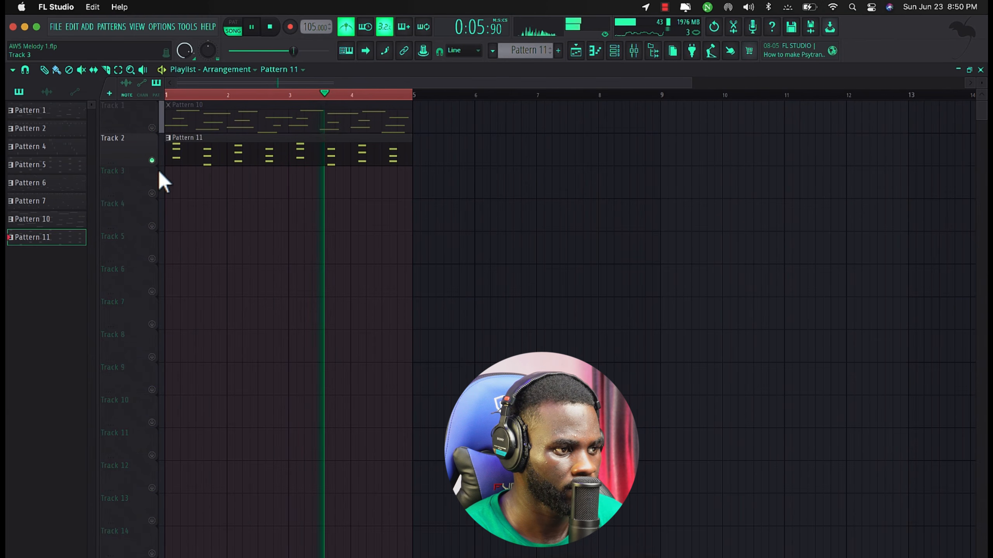
Step: Set the Kontakt #3 send level to Insert 122 to 52% and return to the playlist during playback
left_click(634, 50)
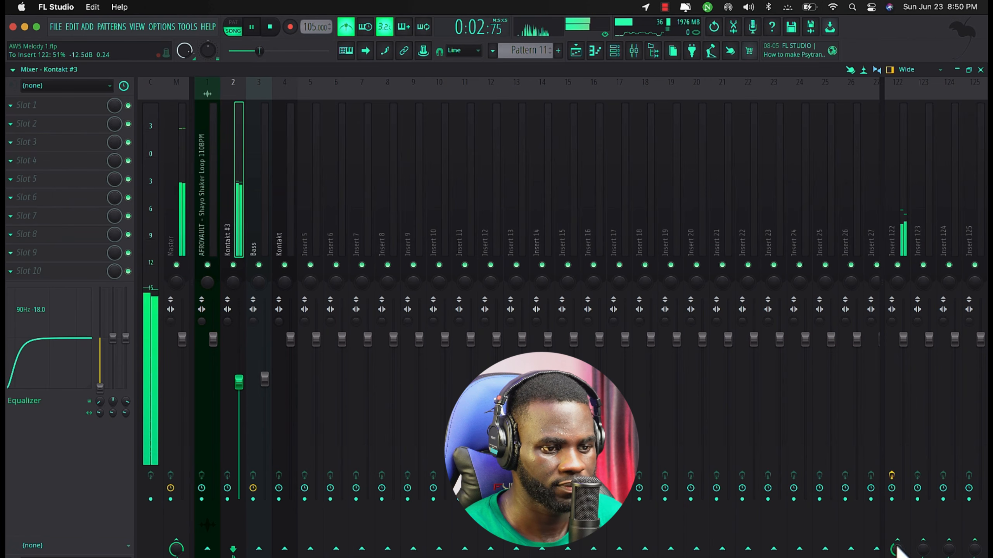
key("space")
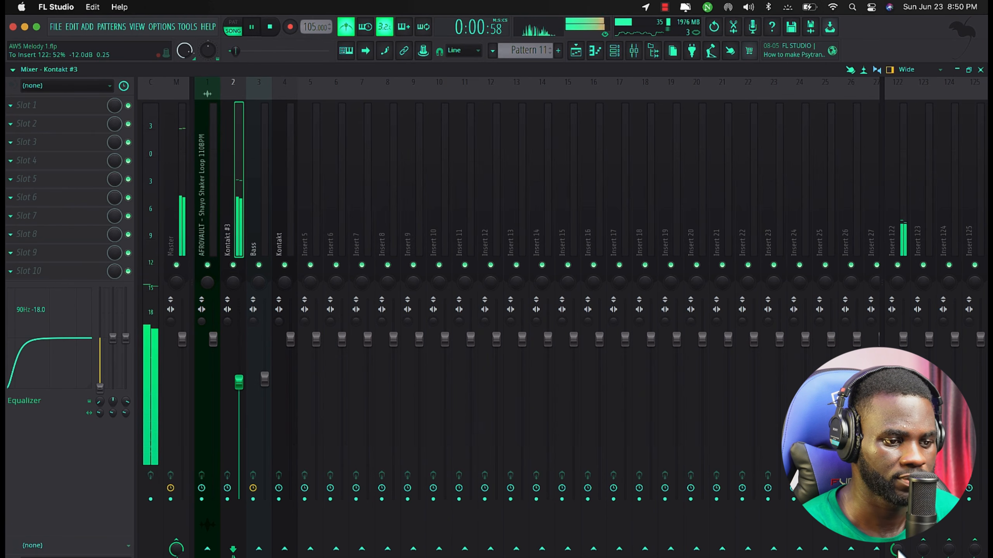
left_click(587, 53)
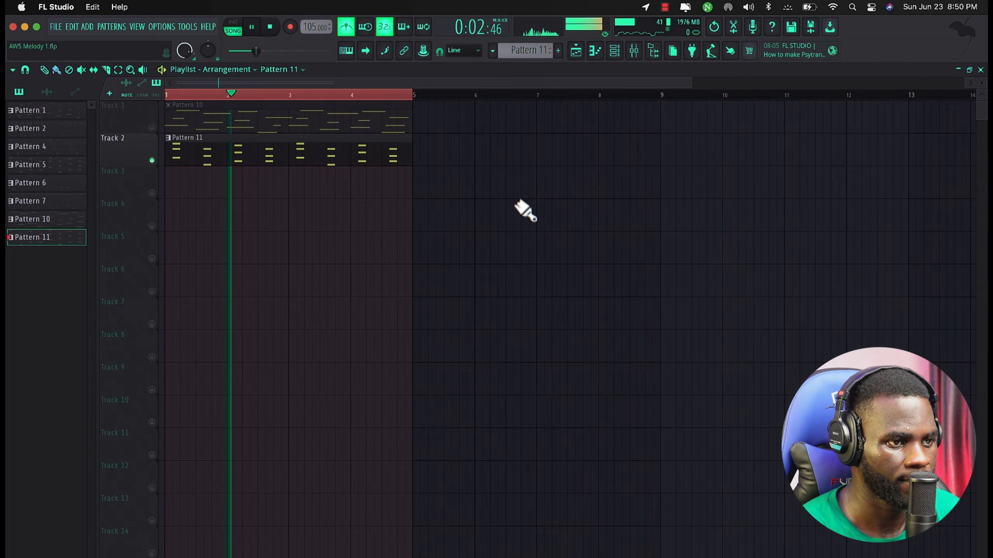
Step: Open the FLEX instrument of the BB FlatWound Edgey bass channel
scroll(318, 234, "down", 1)
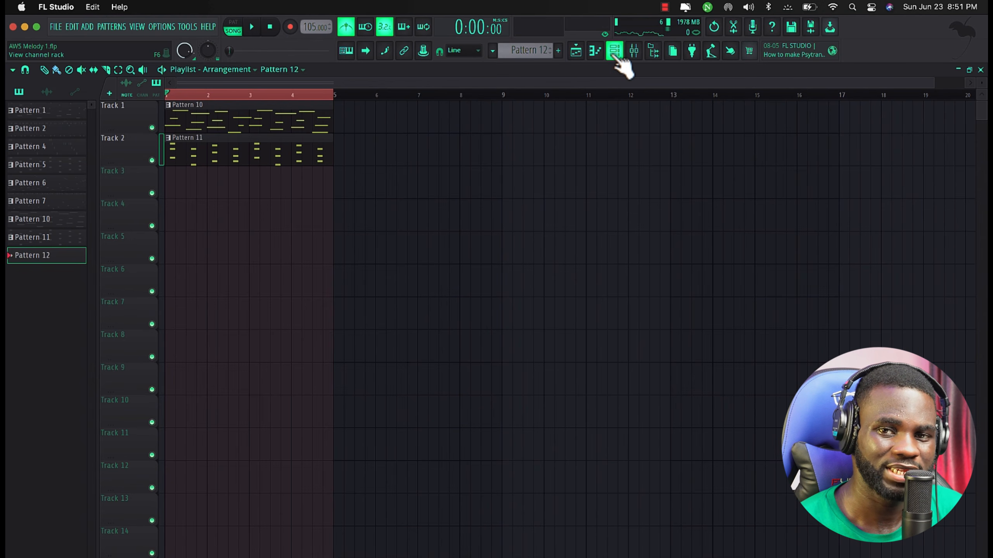
left_click(614, 51)
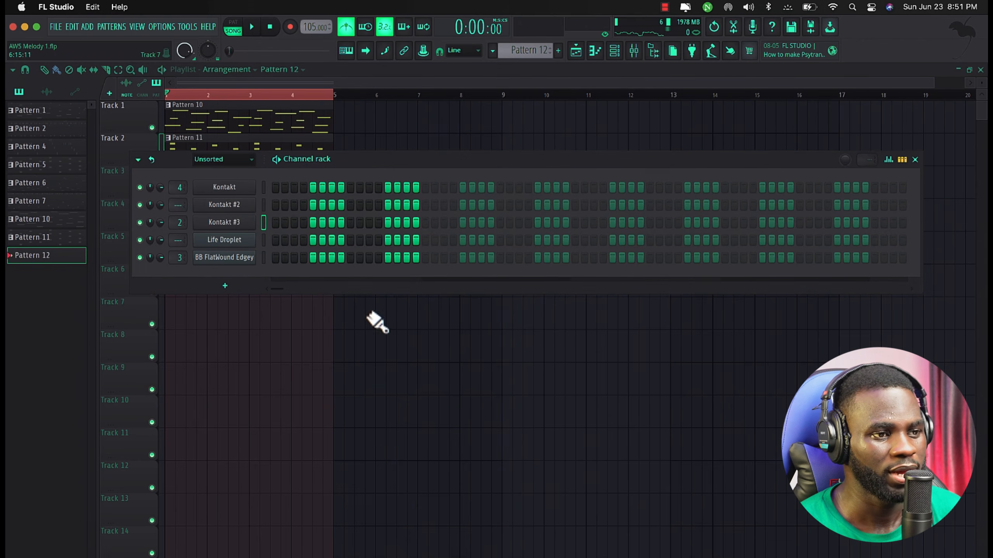
left_click(221, 257)
left_click_drag(237, 91, 397, 83)
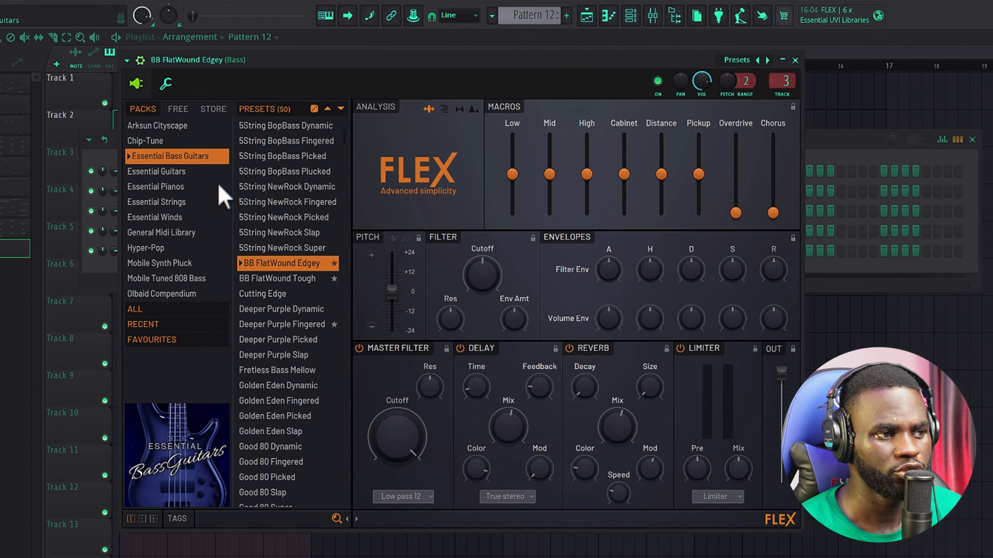
Step: Look through the Essential Guitars and Essential Strings packs, return to Essential Bass Guitars and close the instrument
left_click(164, 171)
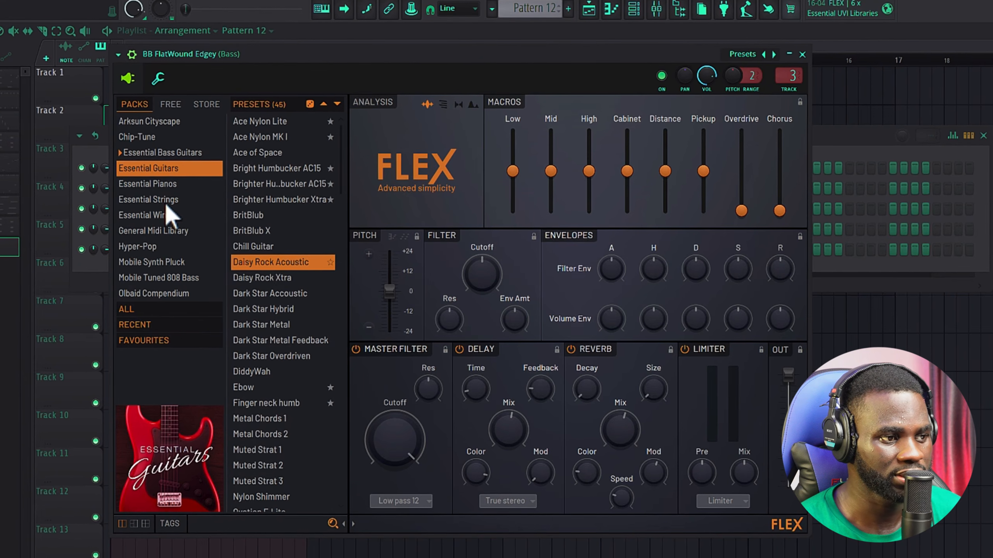
left_click(166, 200)
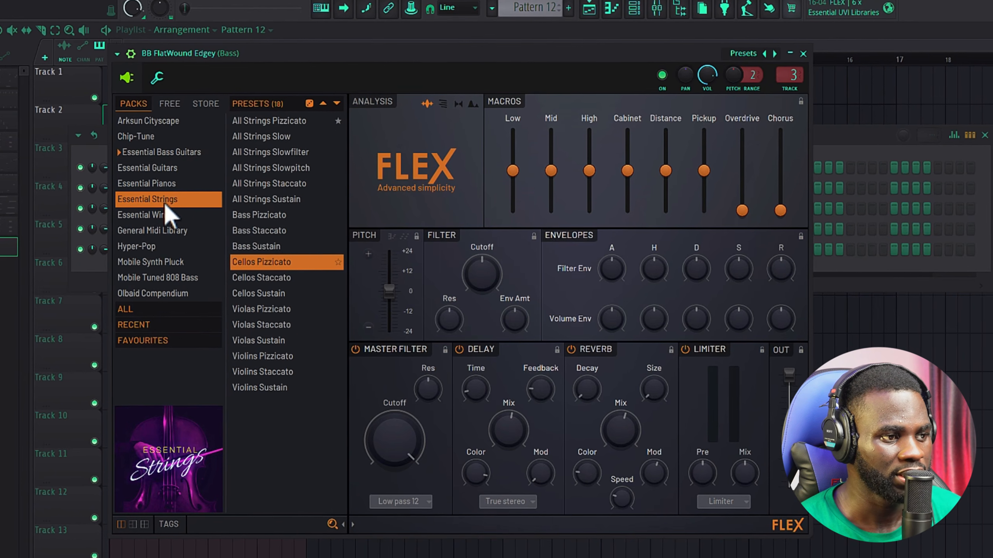
left_click(180, 151)
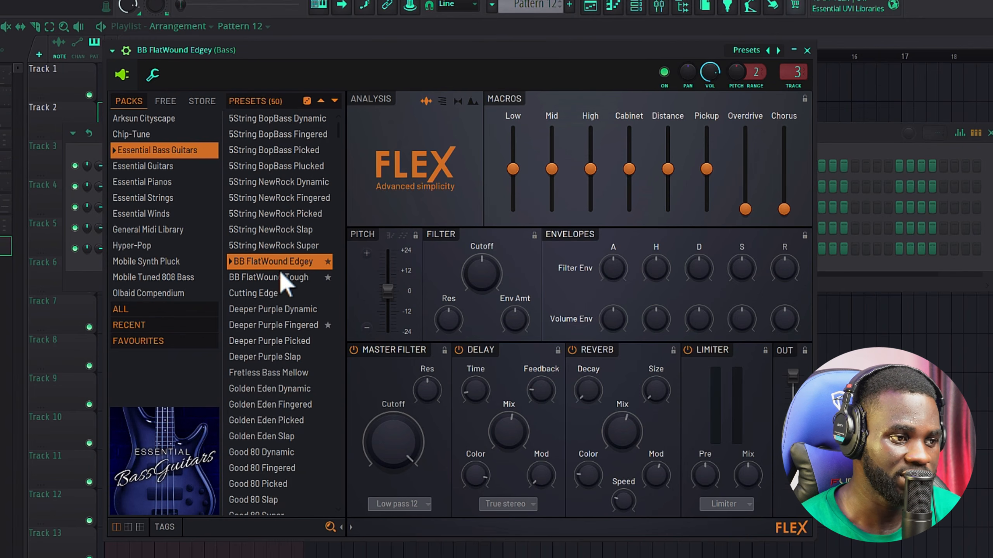
left_click(807, 51)
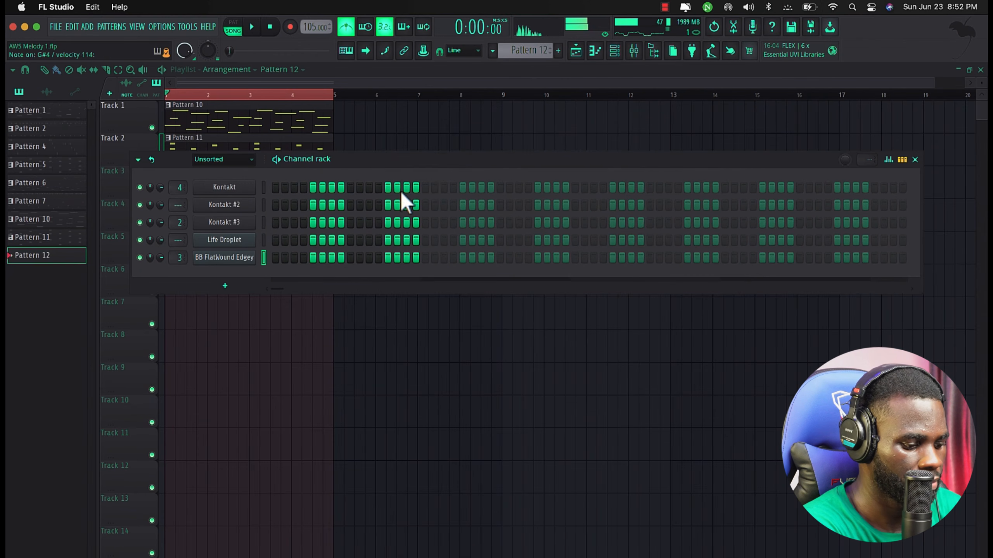
Step: Play the arrangement while practising a bass line on the BB FlatWound Edgey channel
key("space")
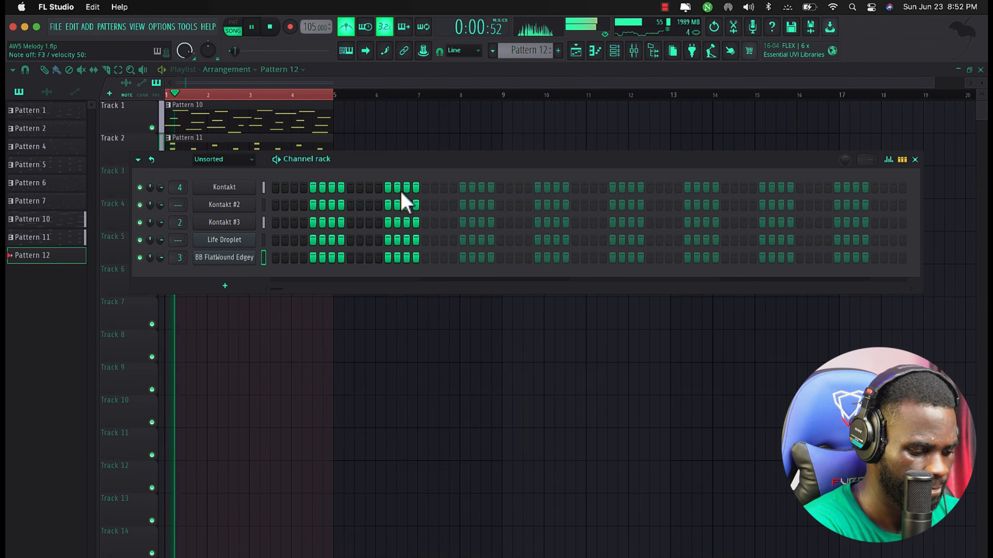
key("space")
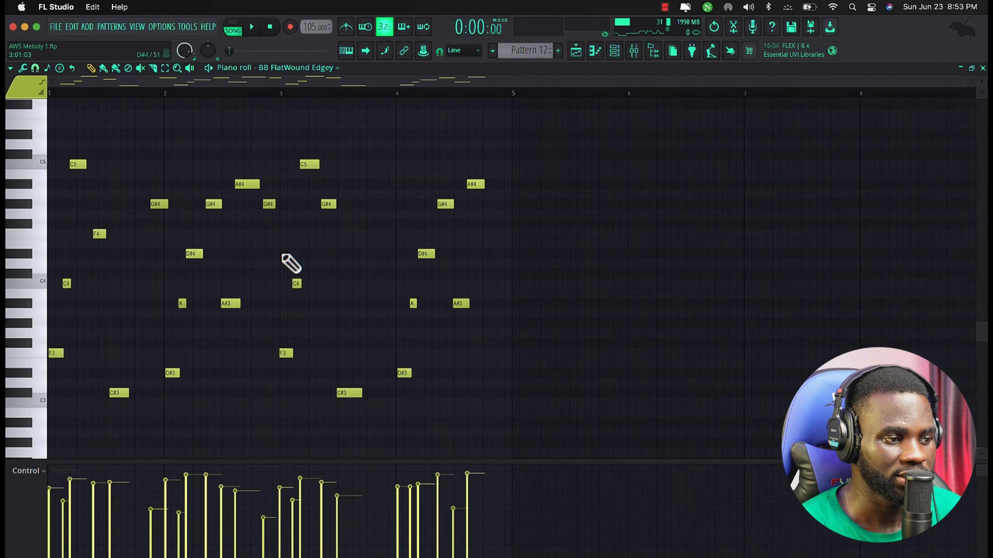
Step: Quantize all the bass notes of Pattern 12 and even out their velocities at about 78%
key("ctrl+a")
key("ctrl+q")
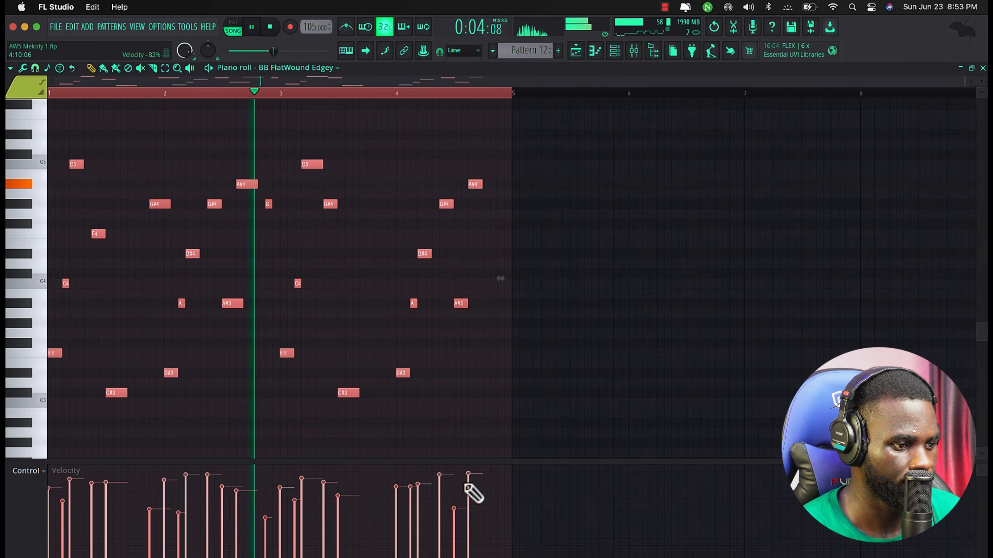
mouse_move(466, 486)
left_mouse_down()
mouse_move(216, 492)
mouse_move(263, 488)
mouse_move(62, 508)
left_mouse_up()
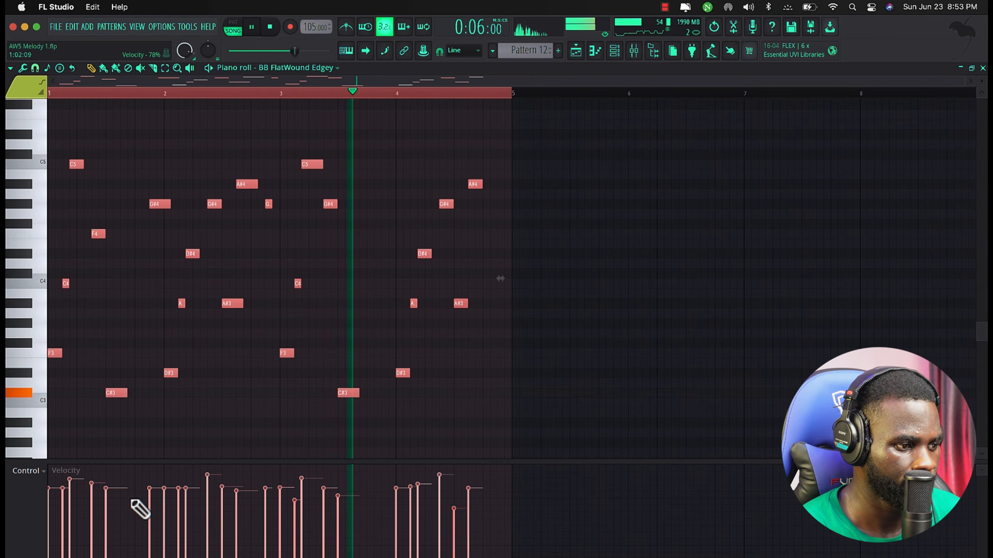
mouse_move(132, 502)
left_mouse_down()
mouse_move(70, 486)
mouse_move(404, 458)
mouse_move(127, 482)
mouse_move(213, 494)
mouse_move(493, 489)
left_mouse_up()
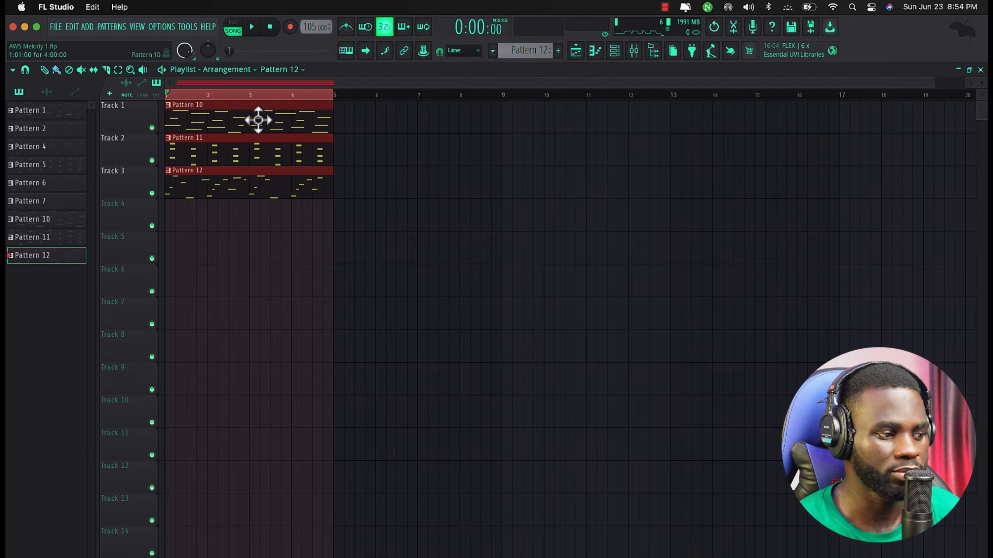
Step: Duplicate the Pattern 10, 11 and 12 clips on Tracks 1 to 3 so the copies start at bar 5
left_click_drag(278, 115, 425, 108)
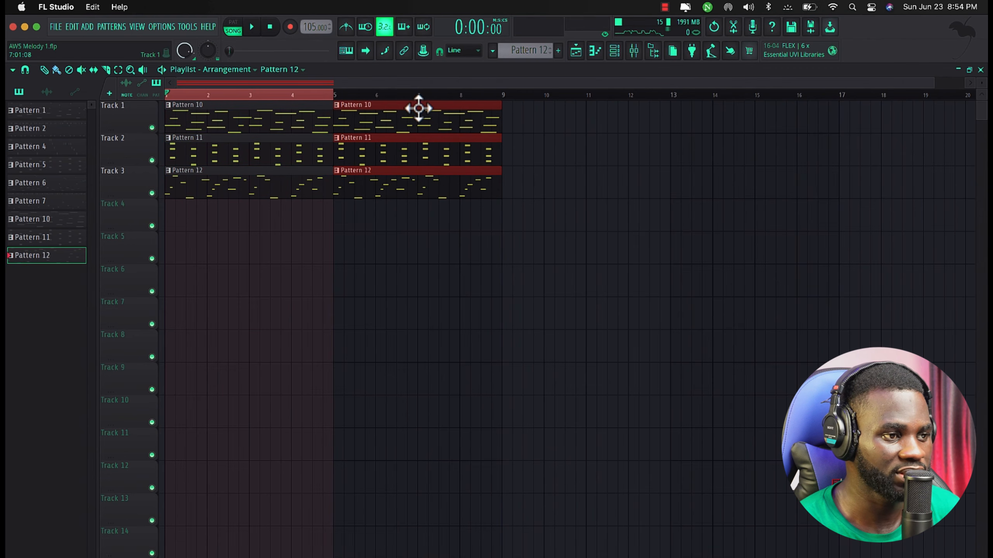
scroll(379, 203, "down", 1)
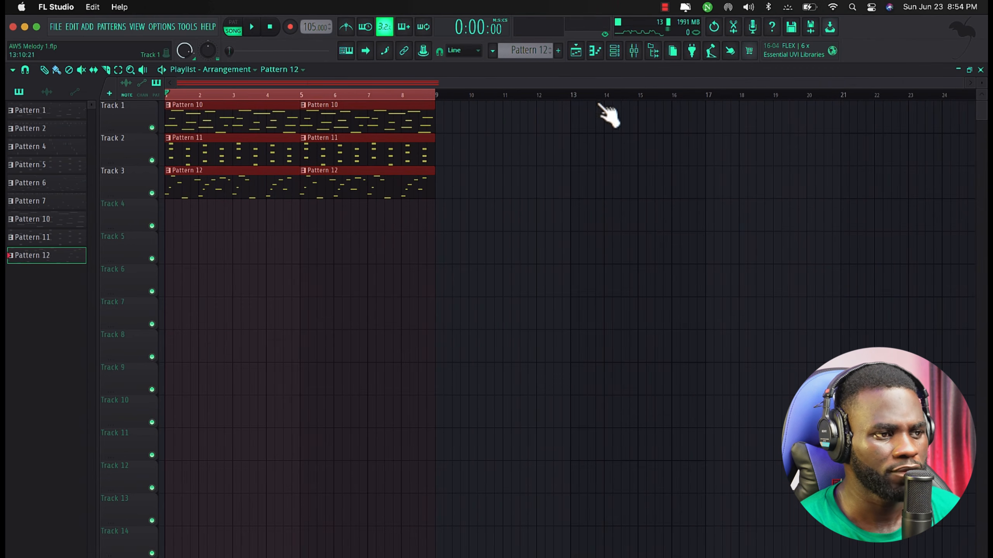
Step: Audition the shaker loops in the AFROVAULT Shaker Loop Collection, including Coded, Biza, Combo, Jangilova, Kuluso and Lamba
left_click(654, 54)
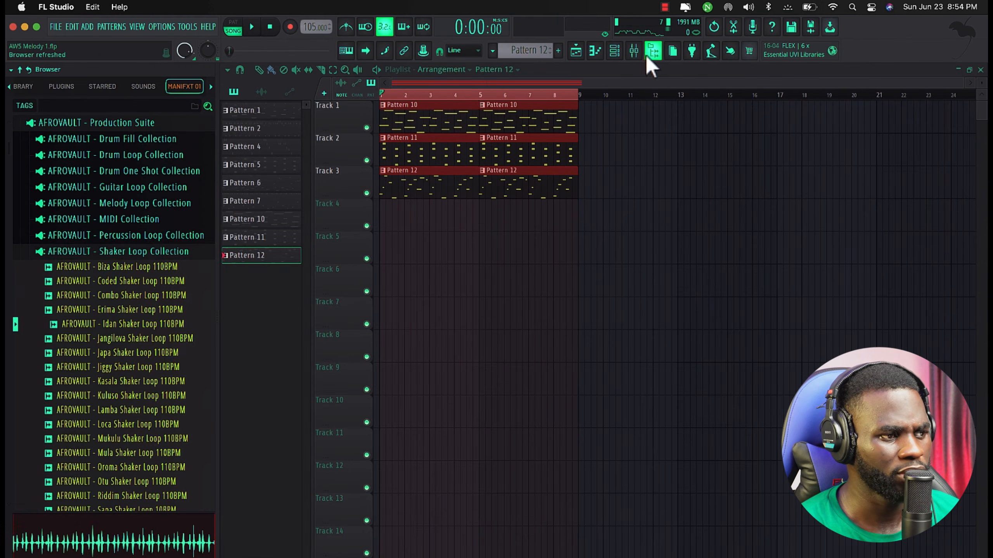
scroll(121, 274, "down", 5)
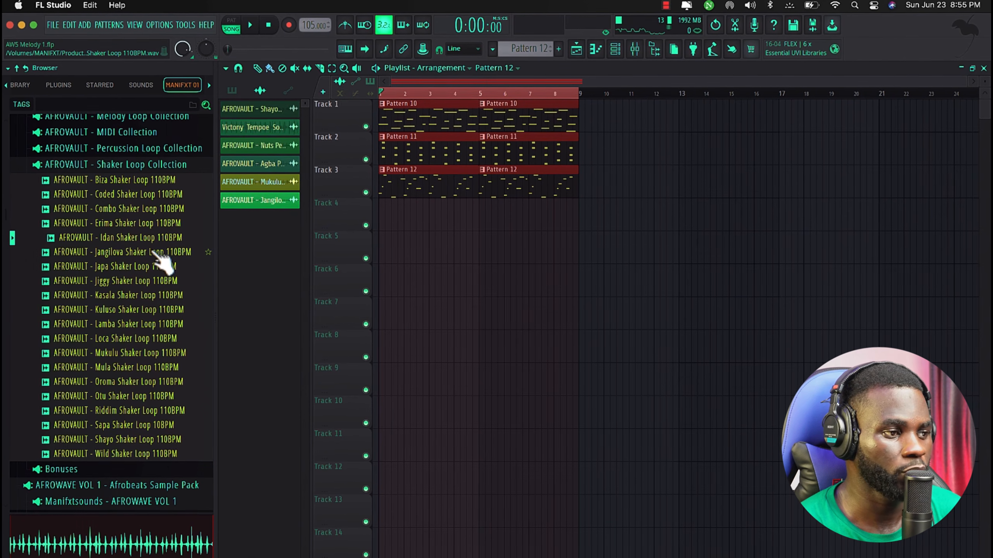
left_click(141, 194)
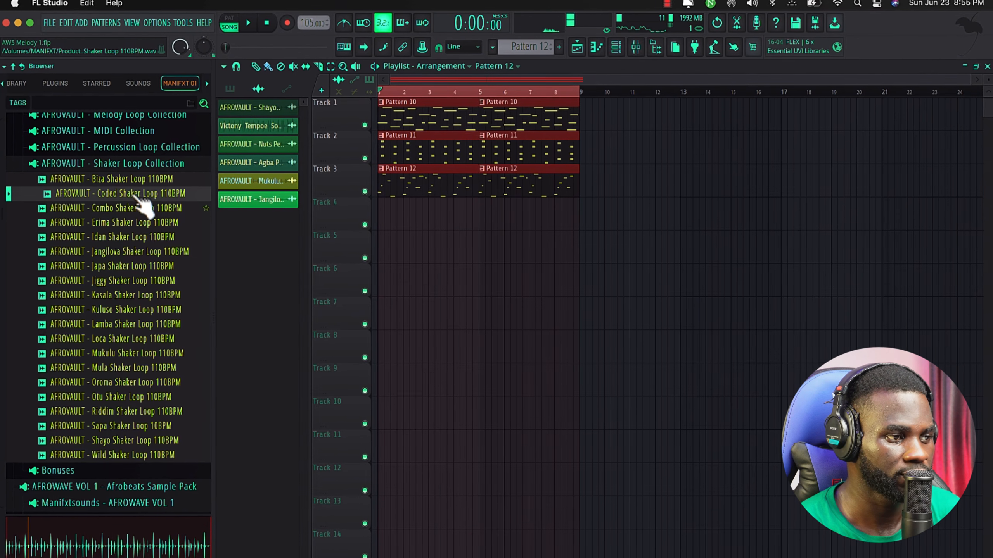
key("Up")
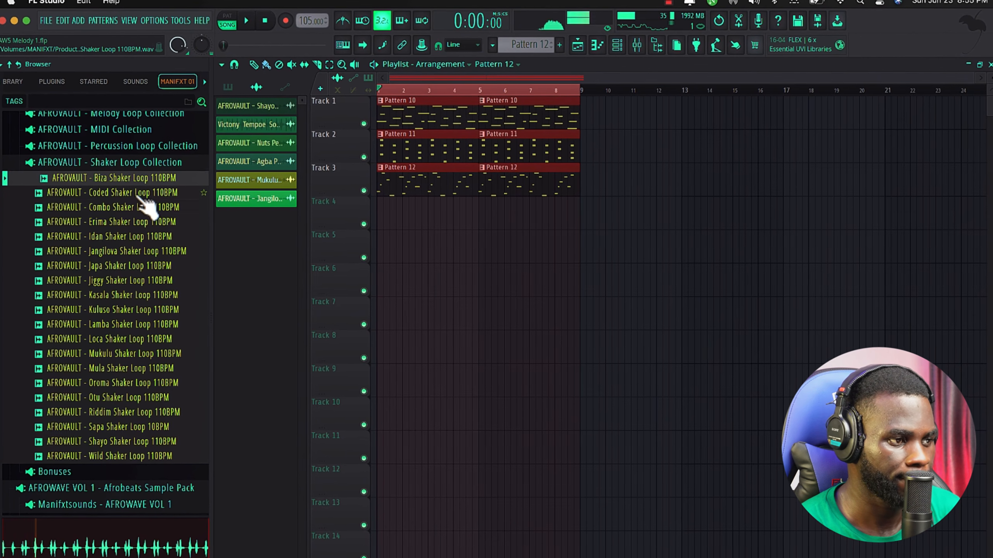
key("Down")
key("Down")
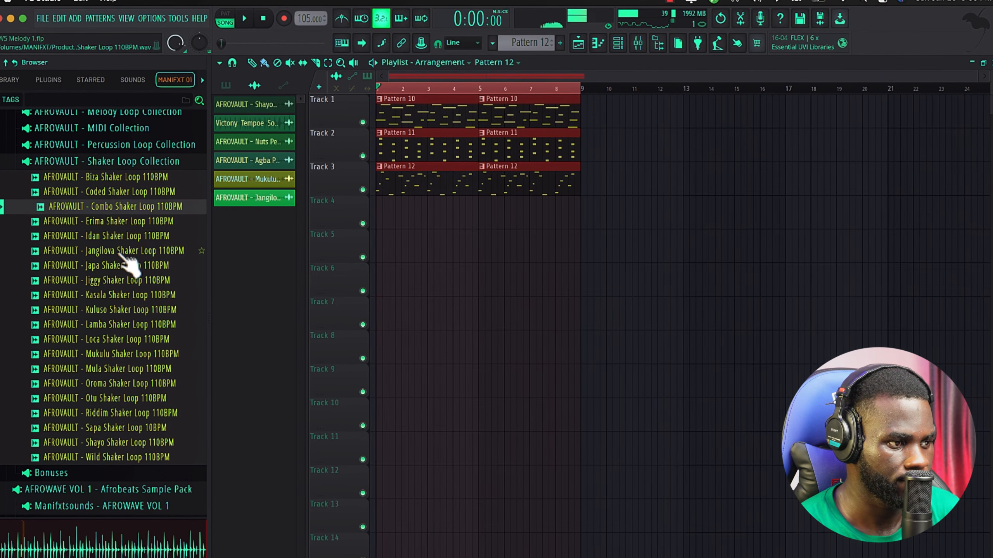
left_click(123, 252)
left_click(125, 311)
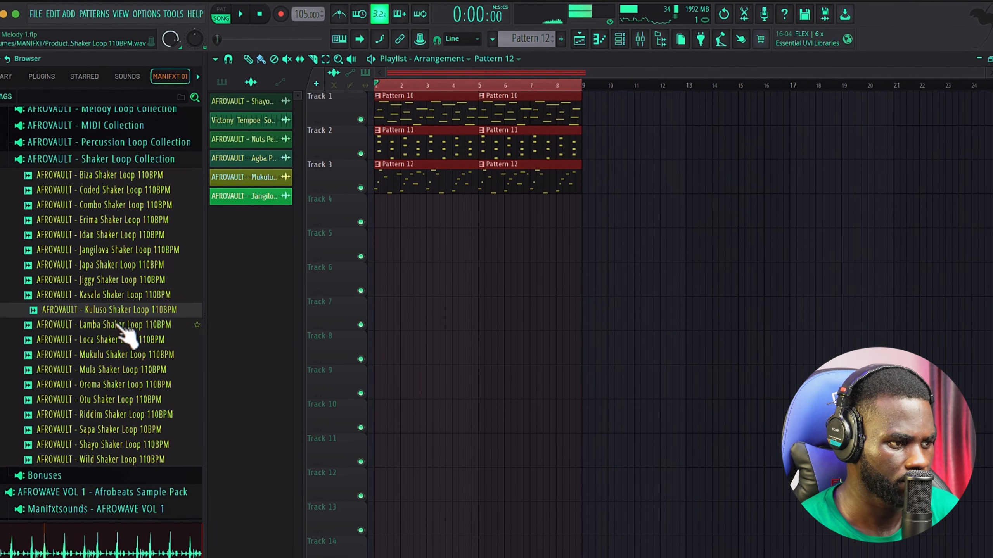
left_click(118, 325)
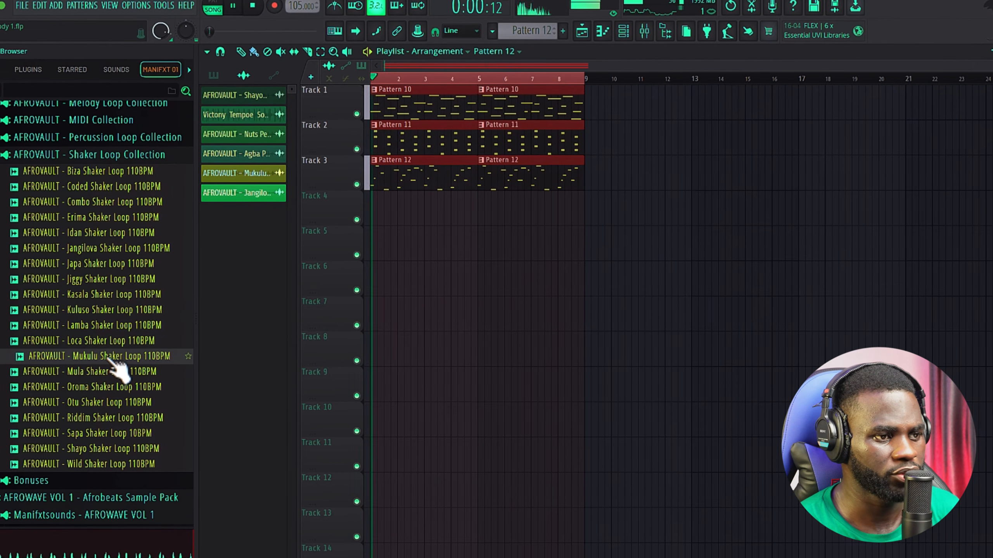
Step: Place the AFROVAULT Mukulu Shaker Loop 110BPM on Track 4 at bar 1 and repeat it at bar 5
key("space")
left_click_drag(416, 222, 470, 257)
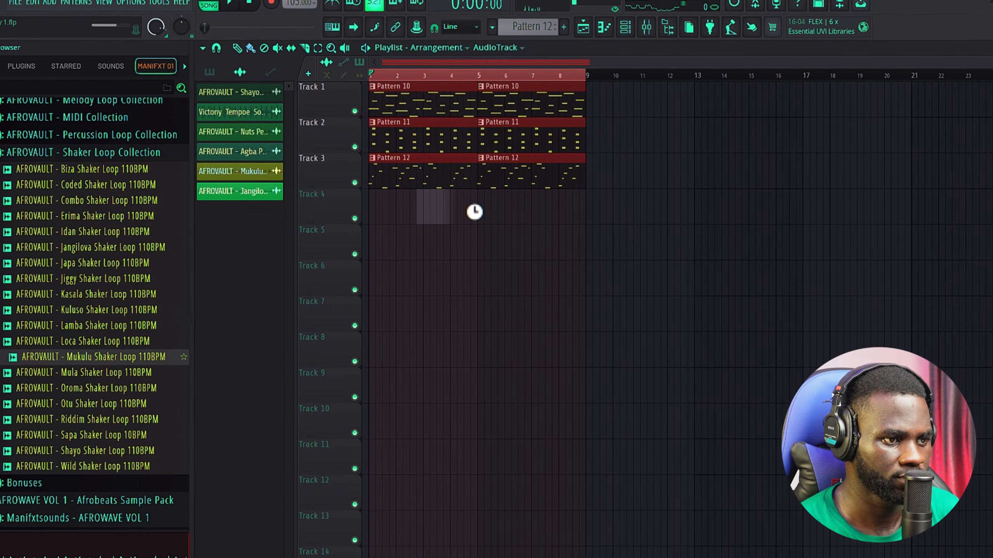
left_click_drag(475, 213, 330, 206)
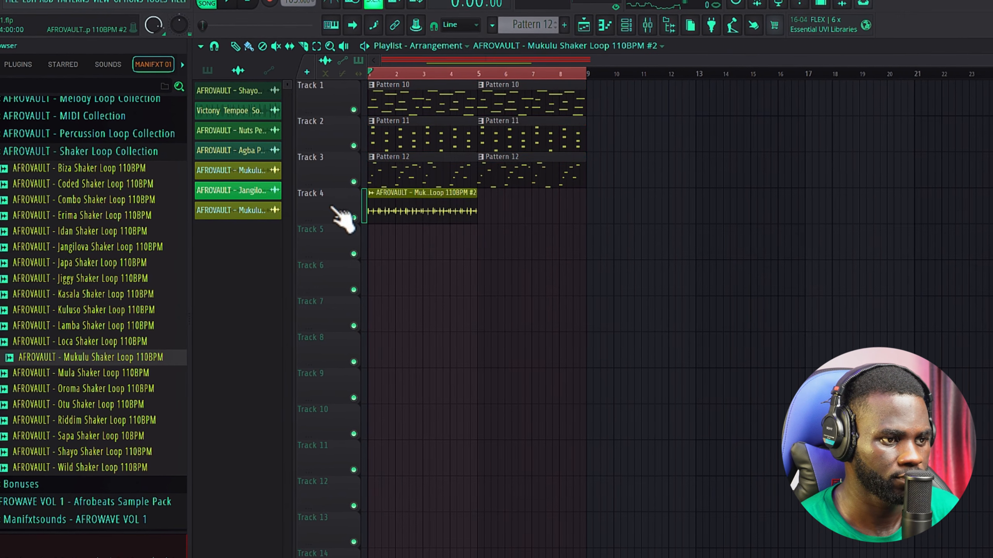
left_click(480, 199)
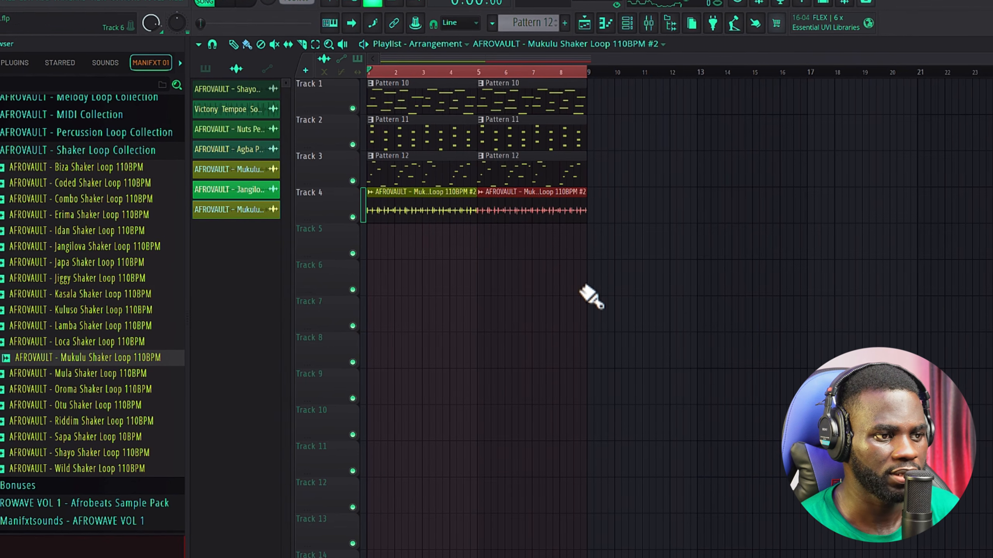
Step: Set the Mukulu shaker clip's time-stretching mode to Stretch during playback, close its settings and hide the browser
key("space")
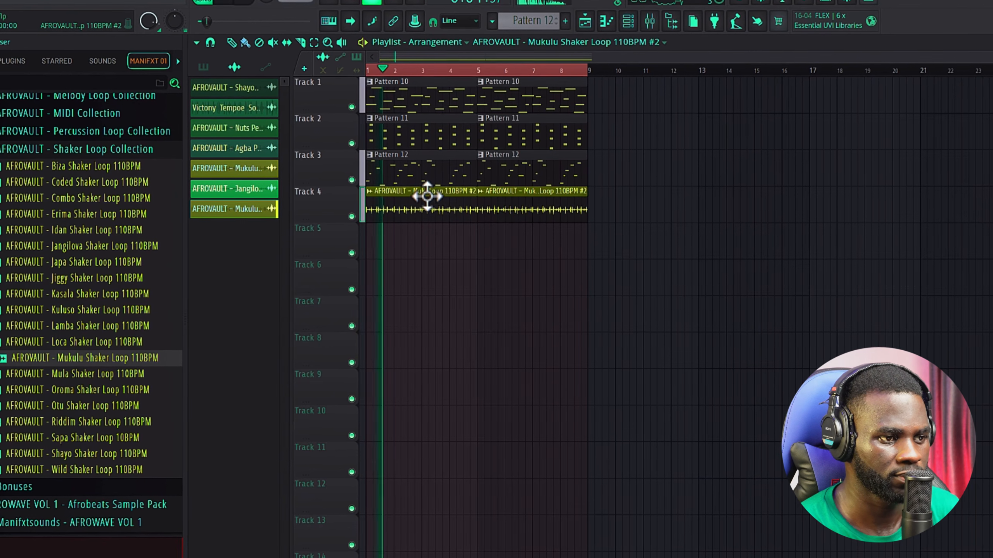
double_click(424, 193)
left_click_drag(544, 176, 545, 196)
left_click(600, 222)
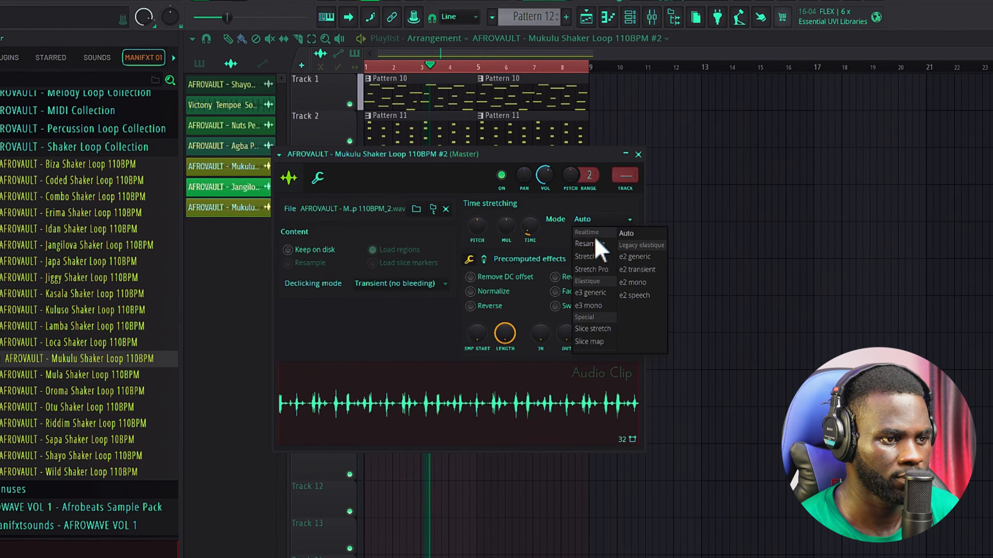
left_click(598, 256)
left_click(639, 153)
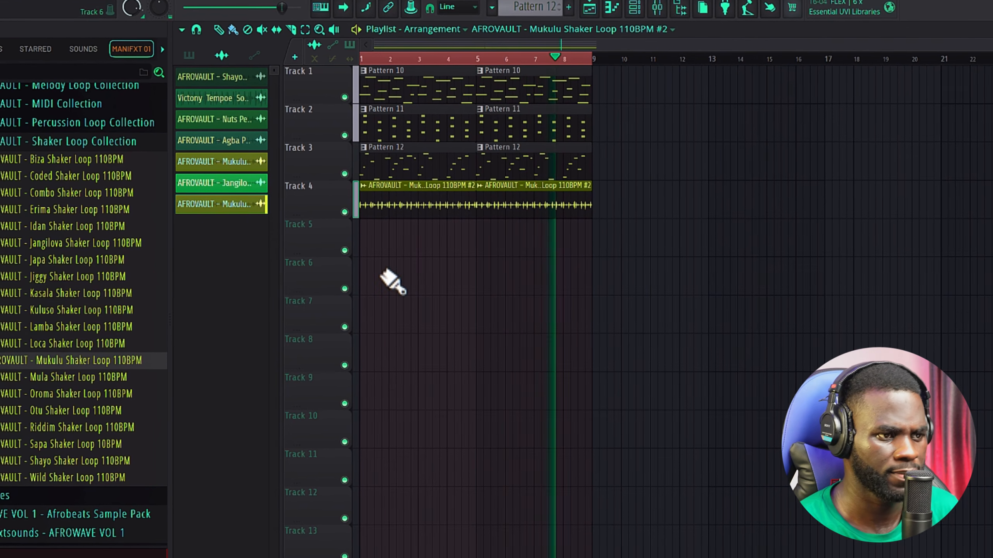
scroll(394, 266, "up", 3)
left_click(688, 8)
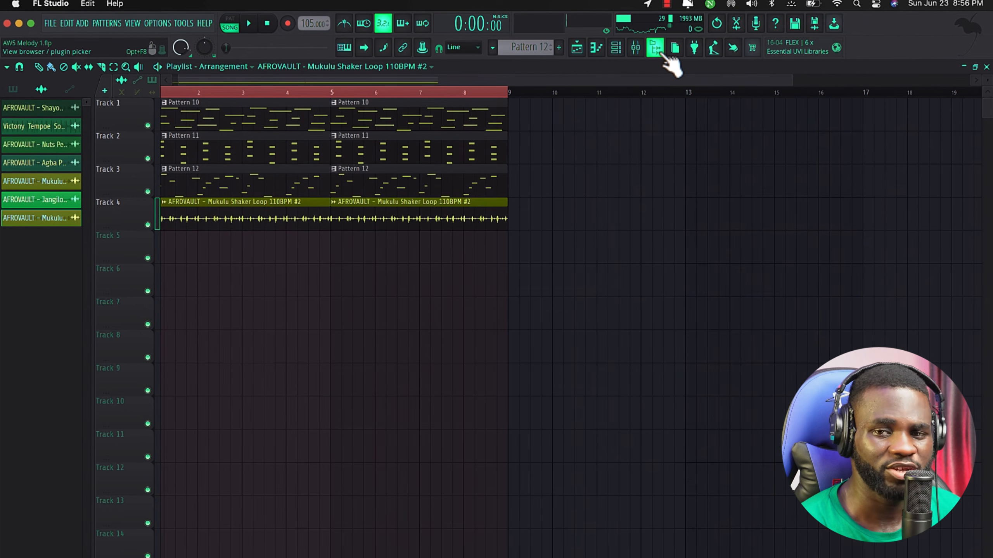
Step: Collapse the Shaker Loop Collection in the browser and open the Kicks folder of the AFROVAULT Drum One Shot Collection
left_click(662, 54)
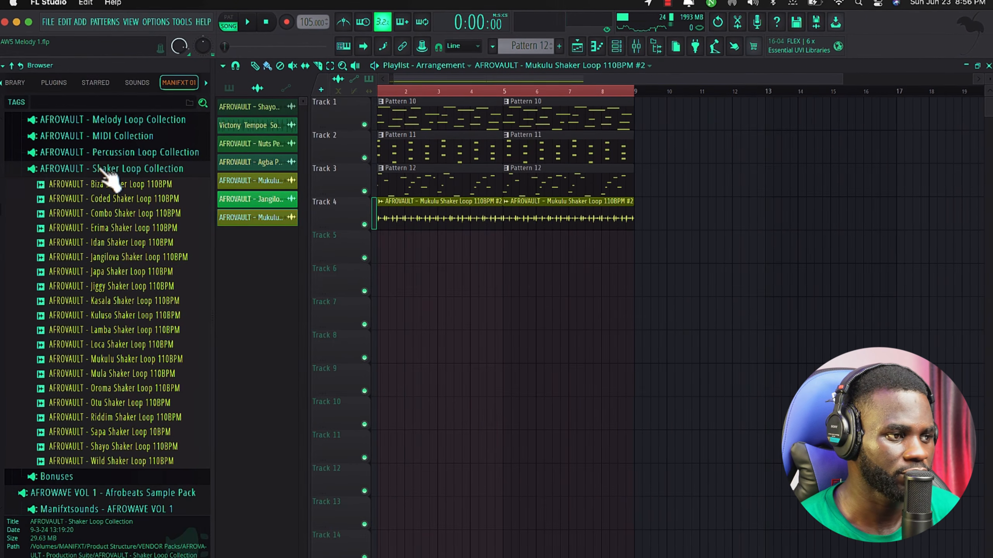
left_click(102, 170)
scroll(125, 250, "up", 3)
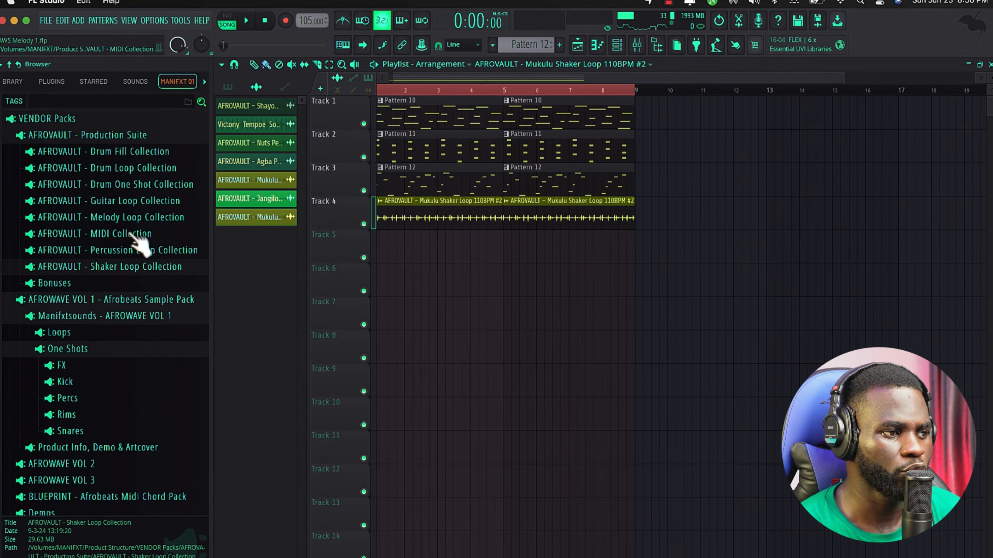
left_click(149, 184)
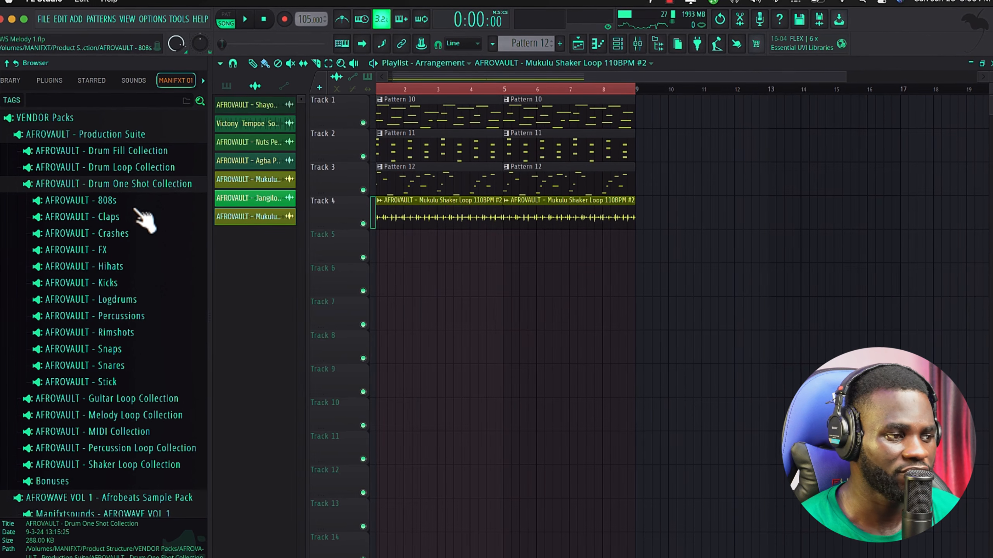
left_click(124, 285)
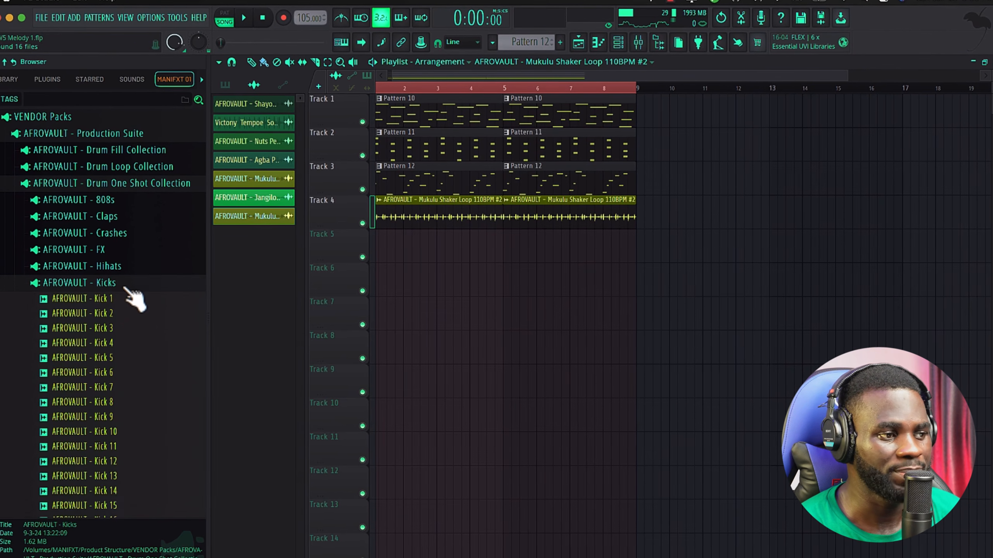
Step: Audition the AFROVAULT kick samples, comparing Kicks 1, 2, 4, 5, 8, 10 and 11
left_click(106, 299)
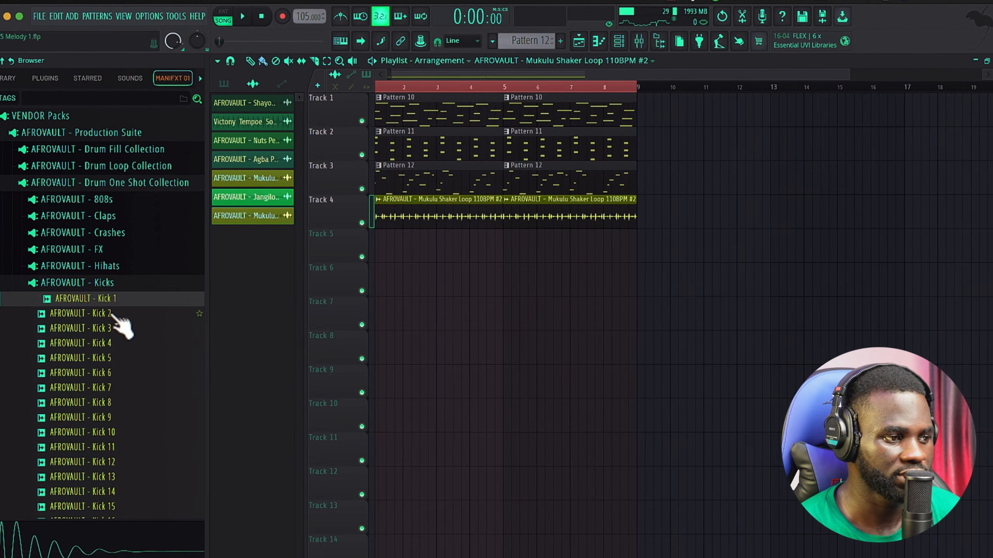
left_click(107, 314)
left_click(111, 344)
left_click(111, 301)
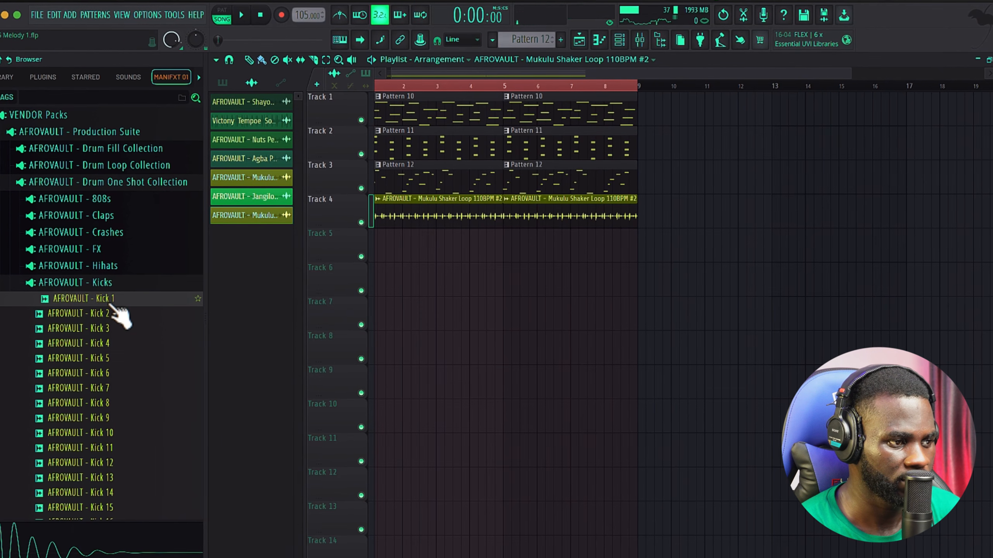
left_click(111, 344)
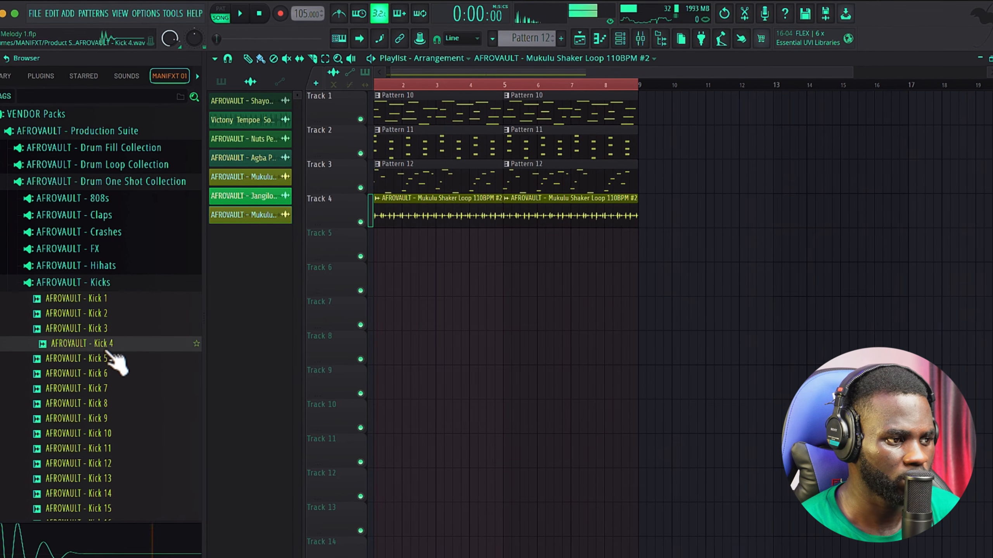
left_click(117, 359)
left_click(118, 403)
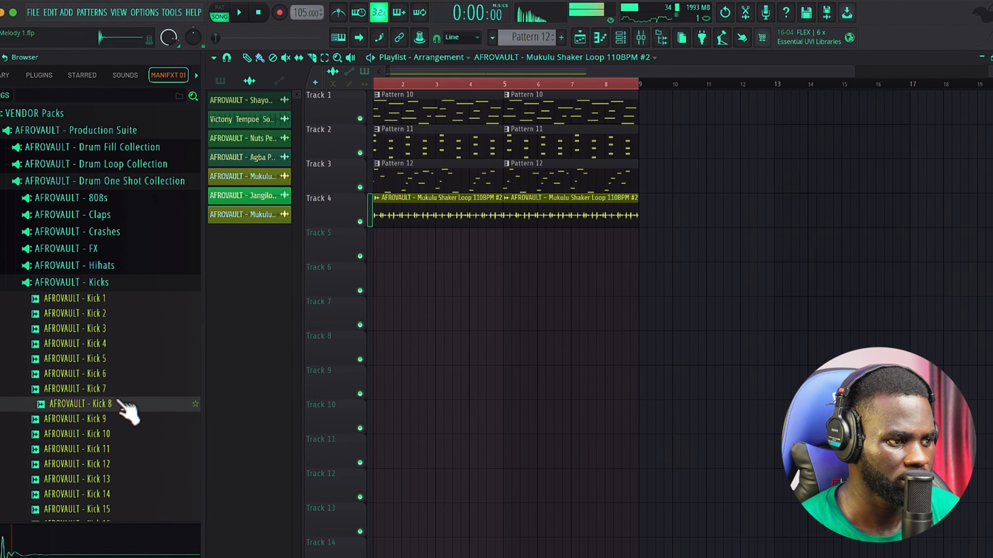
left_click(108, 433)
left_click(107, 449)
left_click(109, 434)
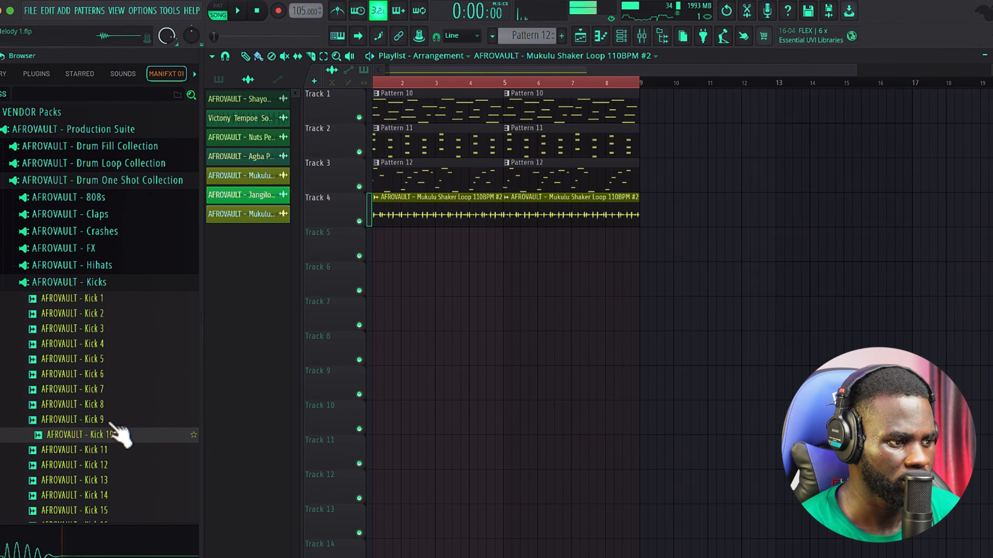
Step: Place AFROVAULT Kick 1 on Track 5 at the start of bar 1 and play the loop with it
left_click(108, 300)
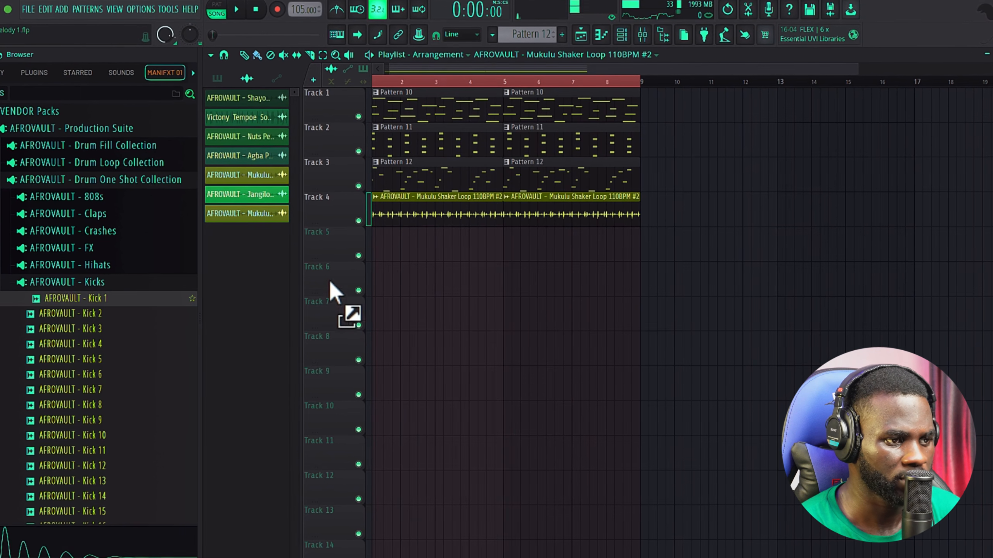
left_click_drag(329, 279, 392, 251)
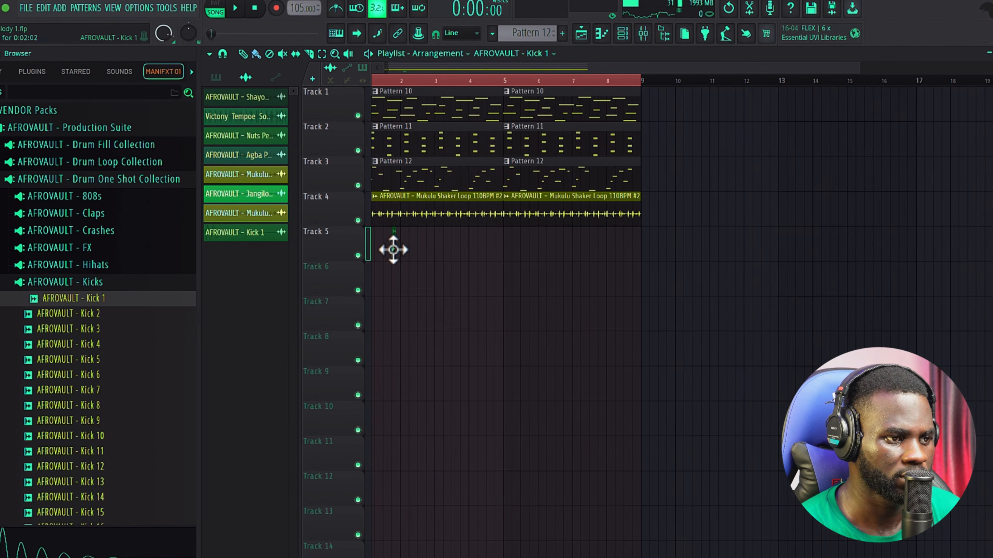
key("space")
scroll(344, 260, "up", 3)
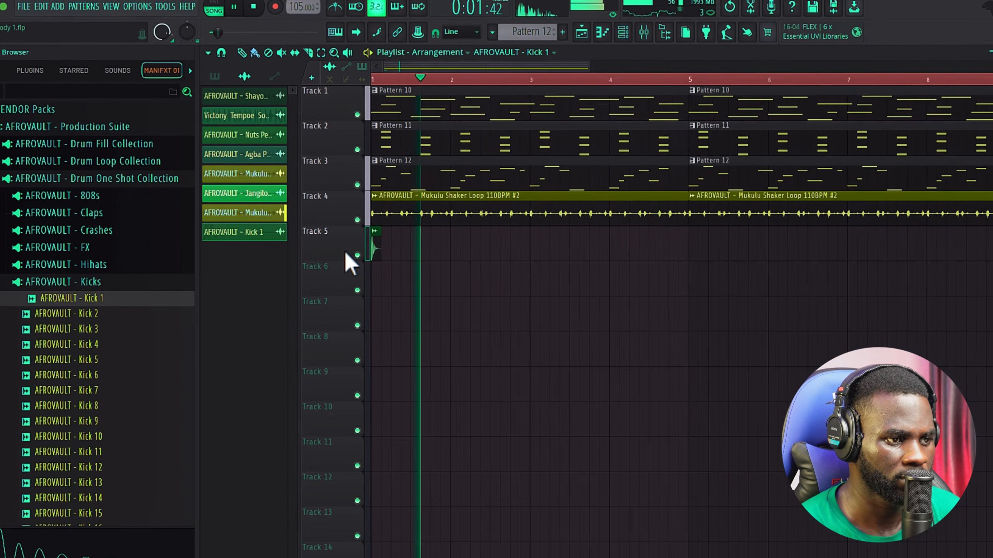
scroll(346, 254, "up", 1)
key("space")
key("space")
Step: Add Kick 1 hits on Track 5 at beat 4 of bars 1, 3 and 4 and at the start of bars 2, 3 and 4
left_click(447, 242)
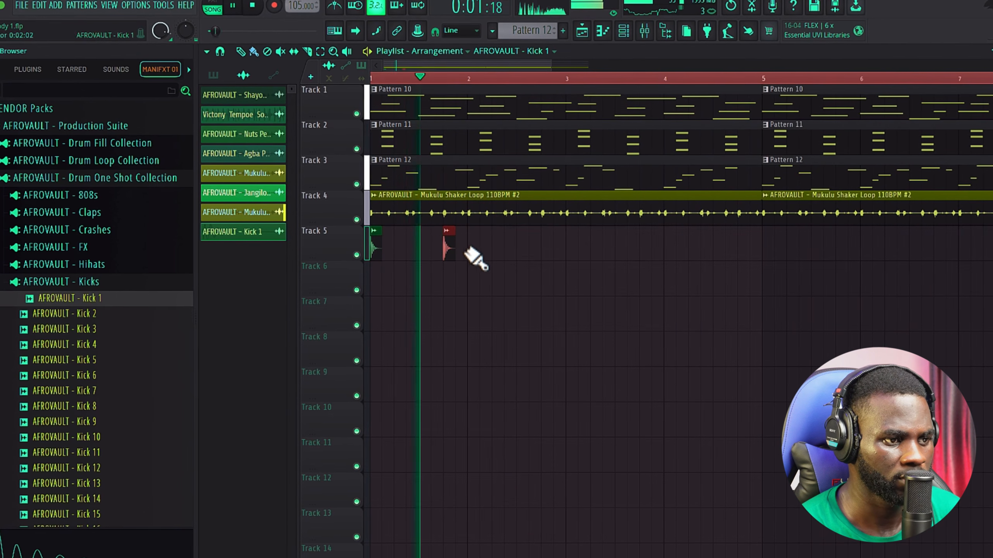
left_click(471, 246)
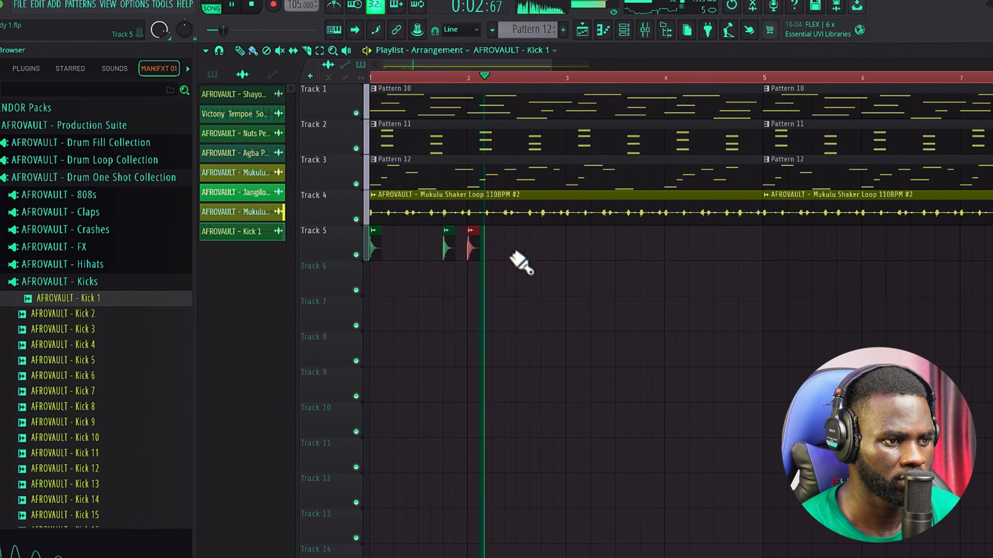
left_click(569, 246)
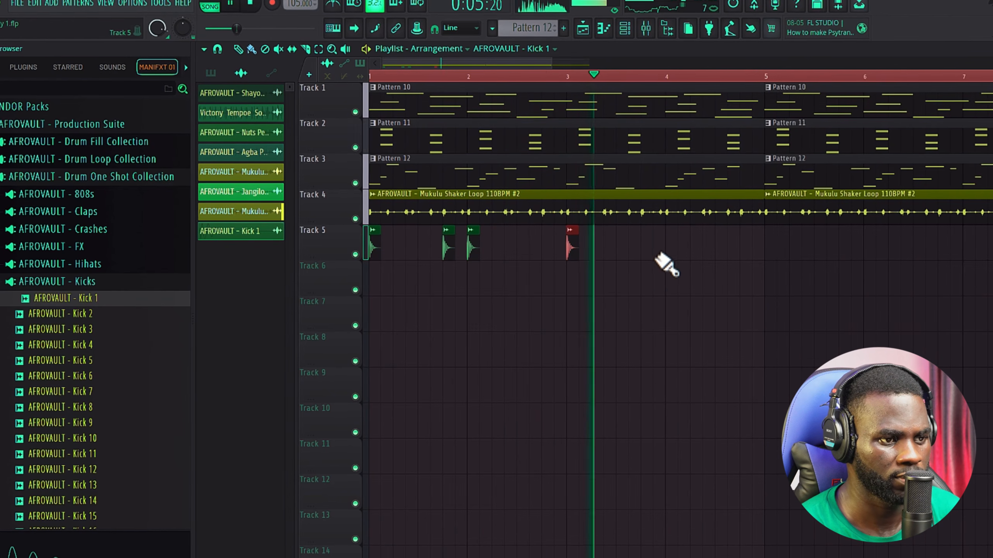
left_click(645, 247)
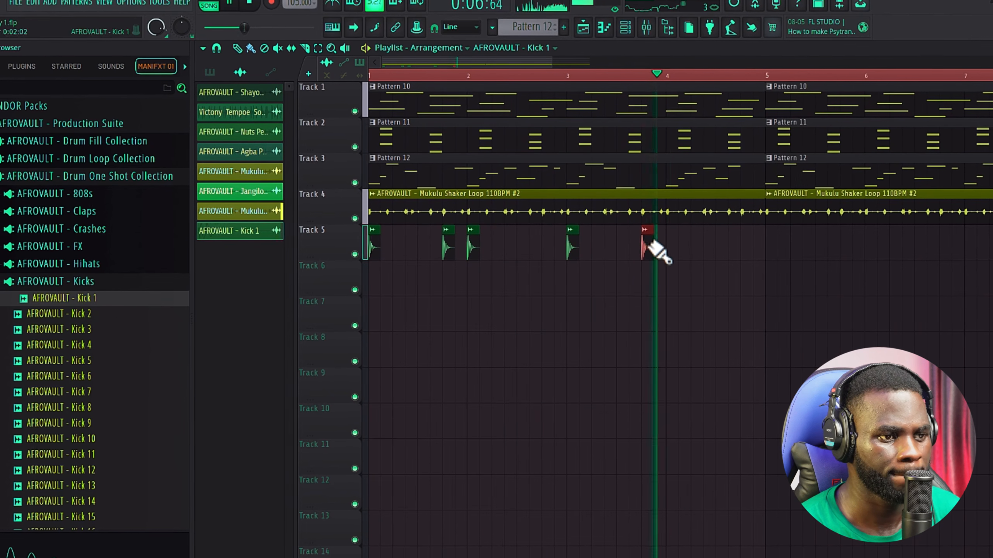
left_click(672, 246)
left_click(746, 246)
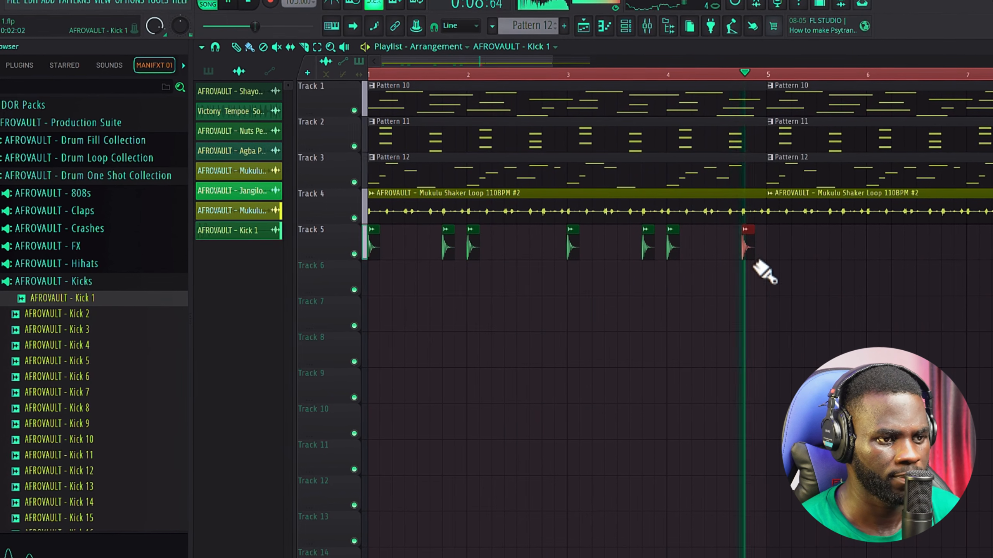
Step: Stop playback and repeat the four-bar kick pattern on Track 5 from bar 5 through bar 8
left_click(769, 246)
key("space")
left_click_drag(765, 247, 802, 251)
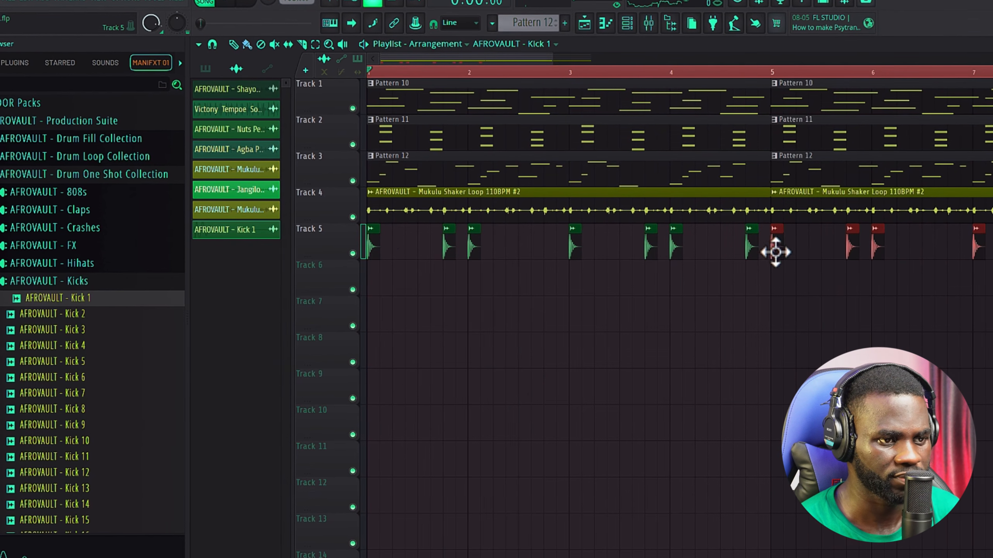
scroll(737, 291, "down", 2)
Step: Play the loop, lower the Kick 1 clip's channel volume to 56% and close its settings
key("space")
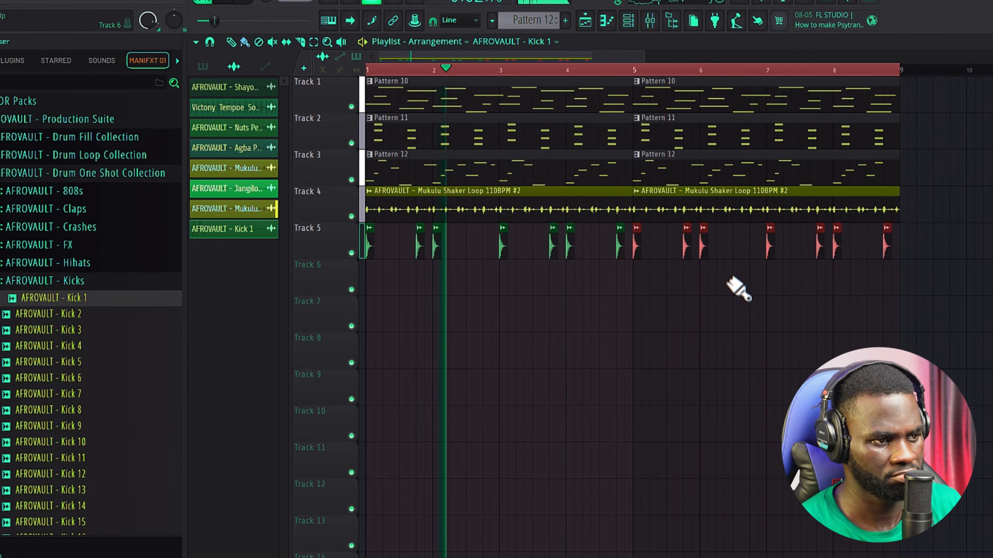
double_click(504, 249)
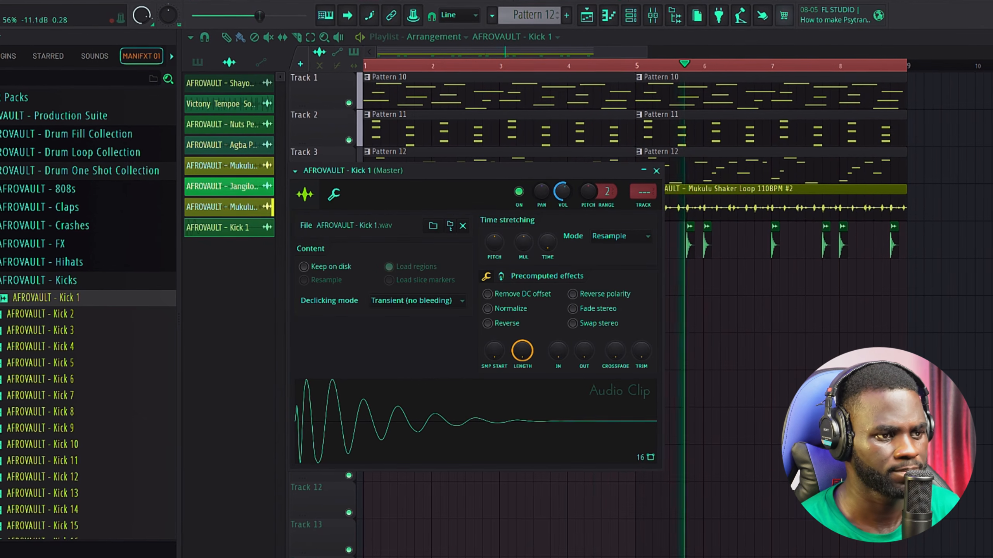
left_click(656, 170)
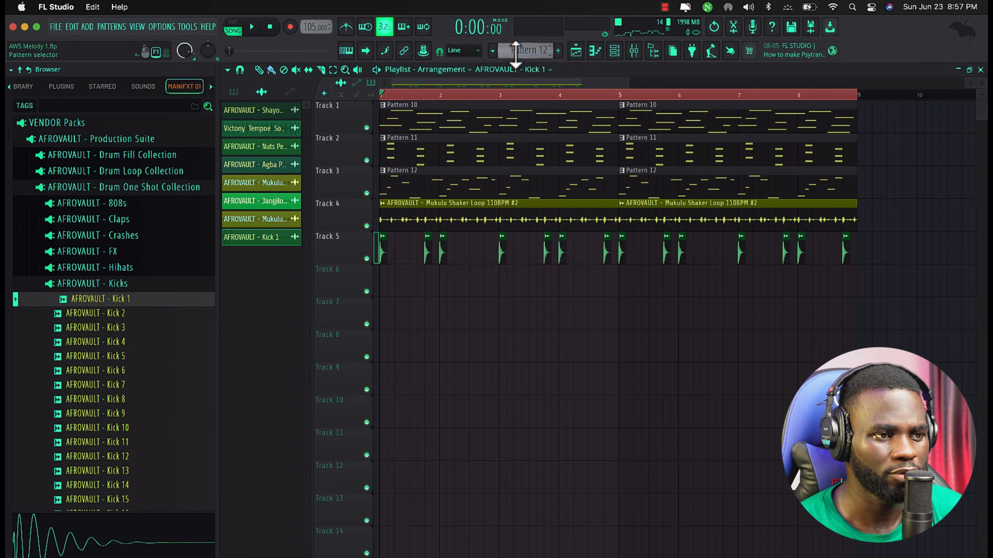
Step: Switch to the empty Pattern 13 and change the Channel rack's filter from Audio to All
scroll(536, 52, "up", 1)
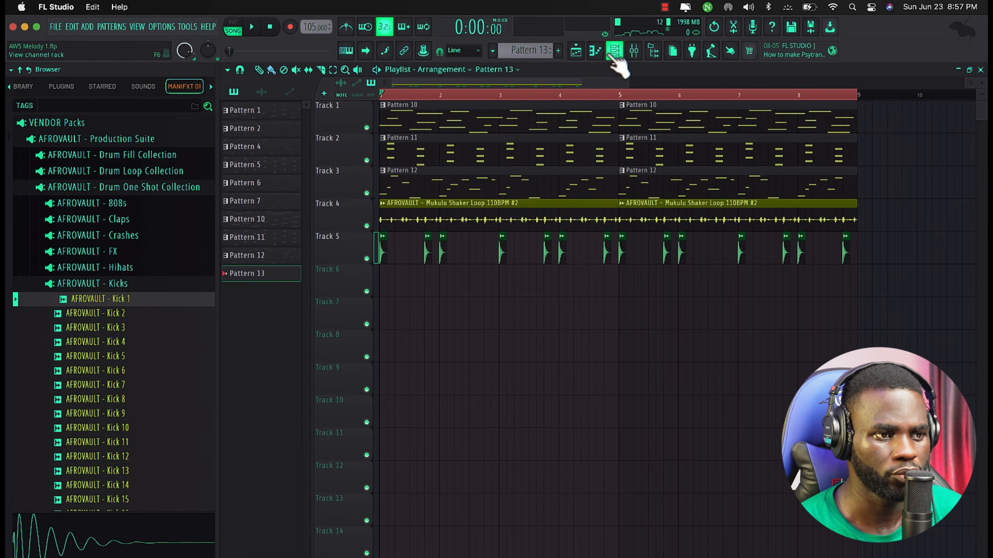
left_click(615, 55)
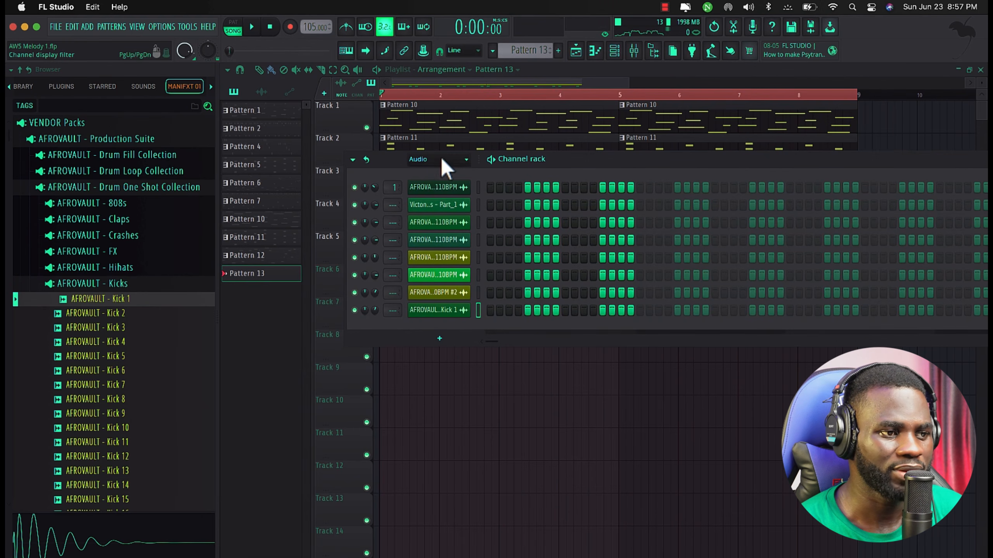
left_click(440, 174)
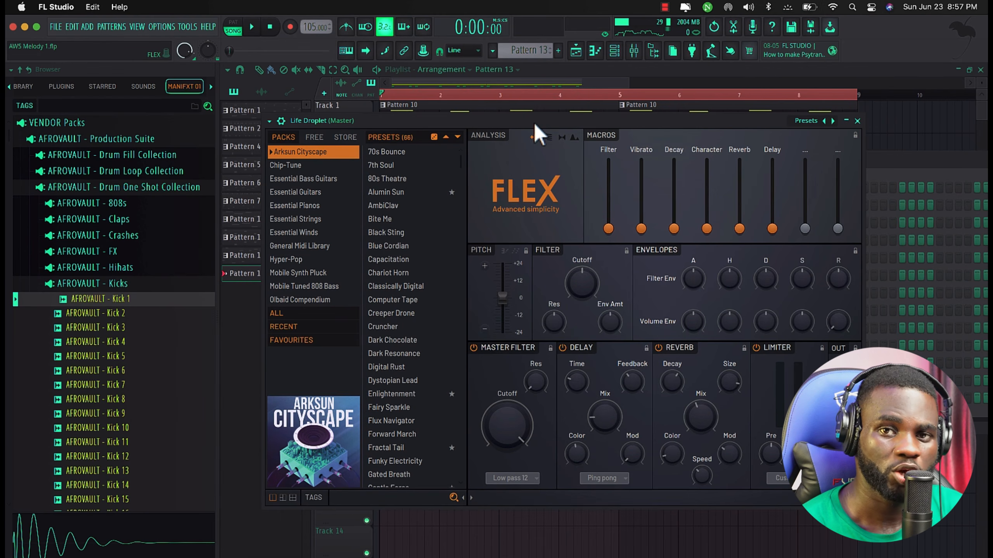
Step: Show the Life Droplet preset in FLEX's Arksun Cityscape pack, close the plugin and hide the Channel rack
scroll(408, 364, "down", 5)
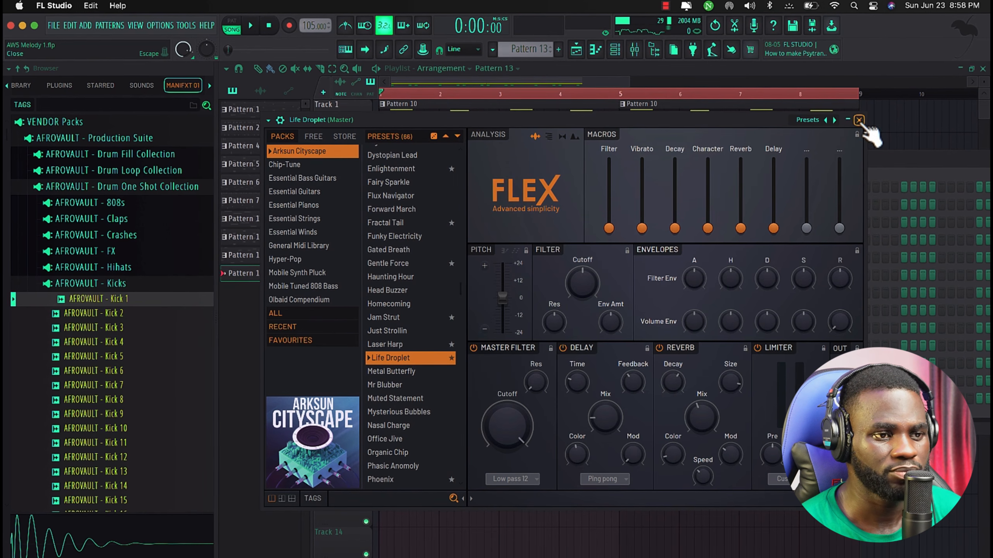
left_click(859, 121)
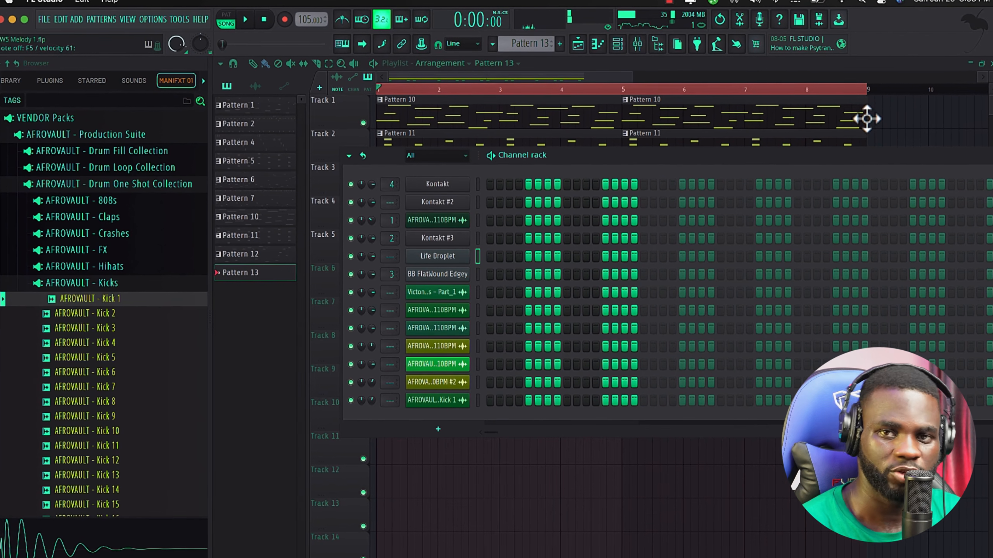
left_click_drag(917, 147, 759, 173)
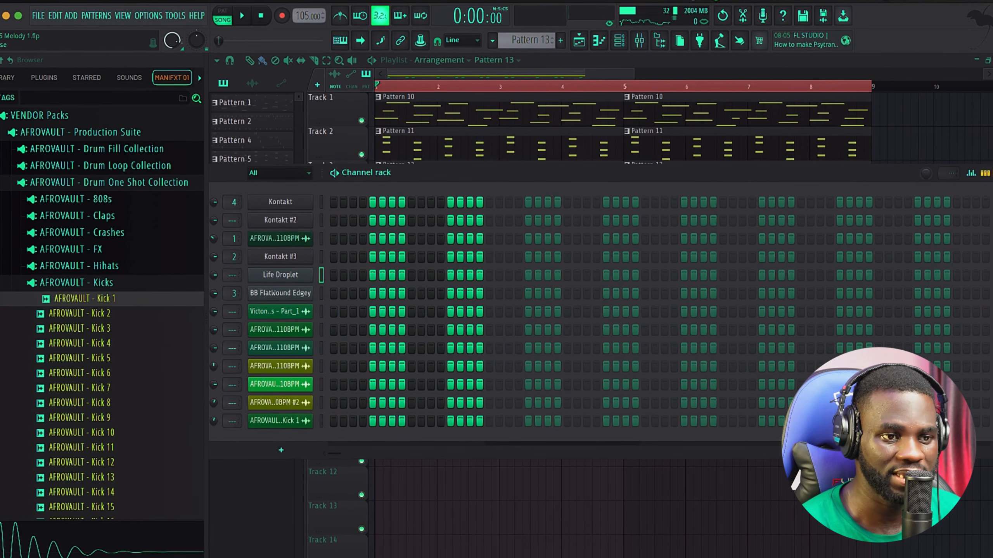
key("F6")
Step: Rehearse over the loop and record a Life Droplet melody into Pattern 13 on Track 6 over bars 1 to 4
key("space")
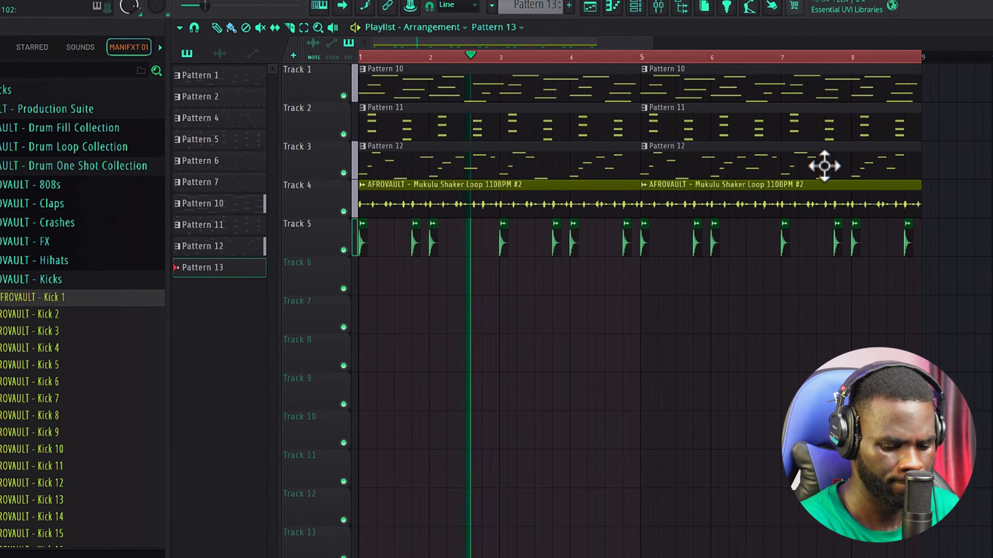
key("space")
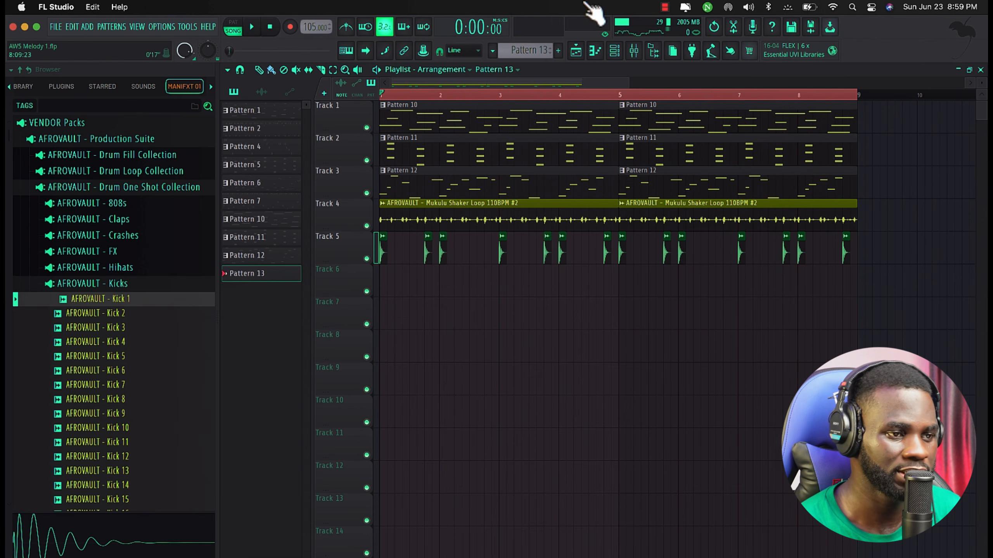
key("space")
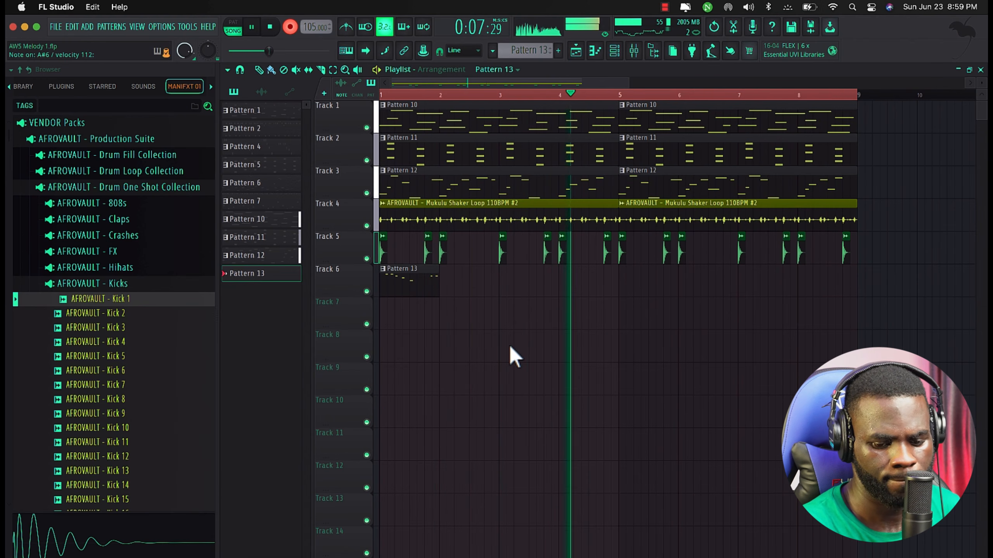
key("space")
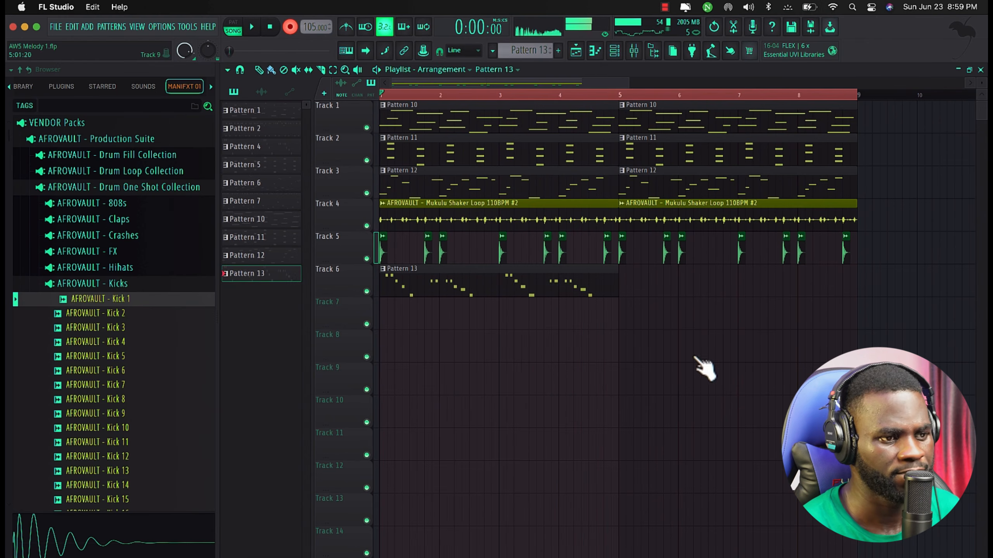
Step: Open Pattern 13's Life Droplet melody in the piano roll and examine the note timing in bars 1 and 2
key("F7")
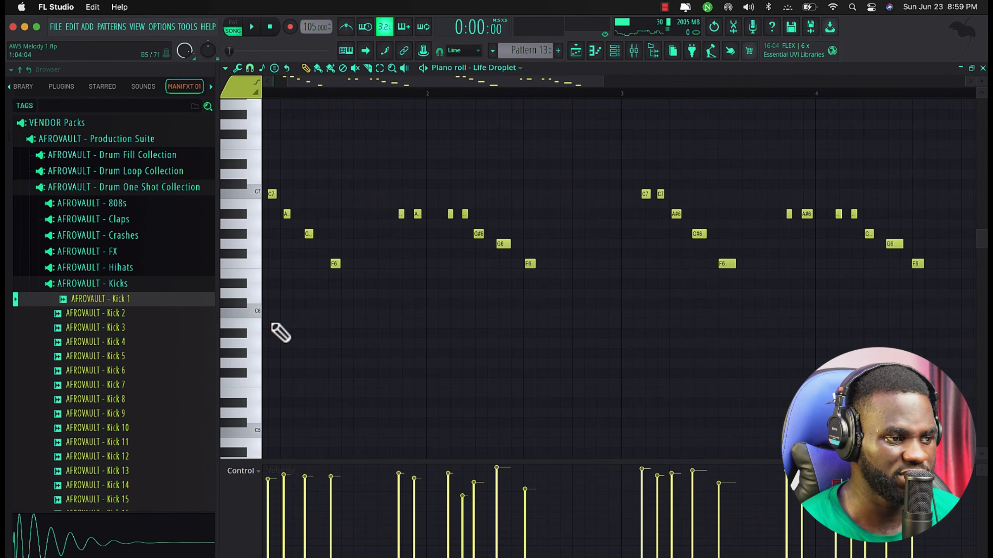
scroll(304, 332, "up", 3)
scroll(305, 332, "left", 2)
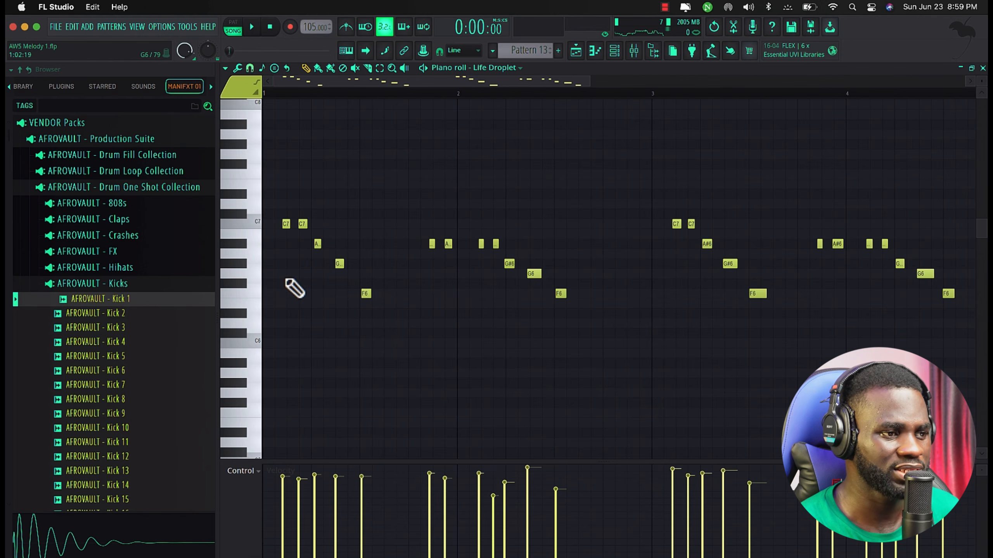
scroll(295, 288, "up", 5)
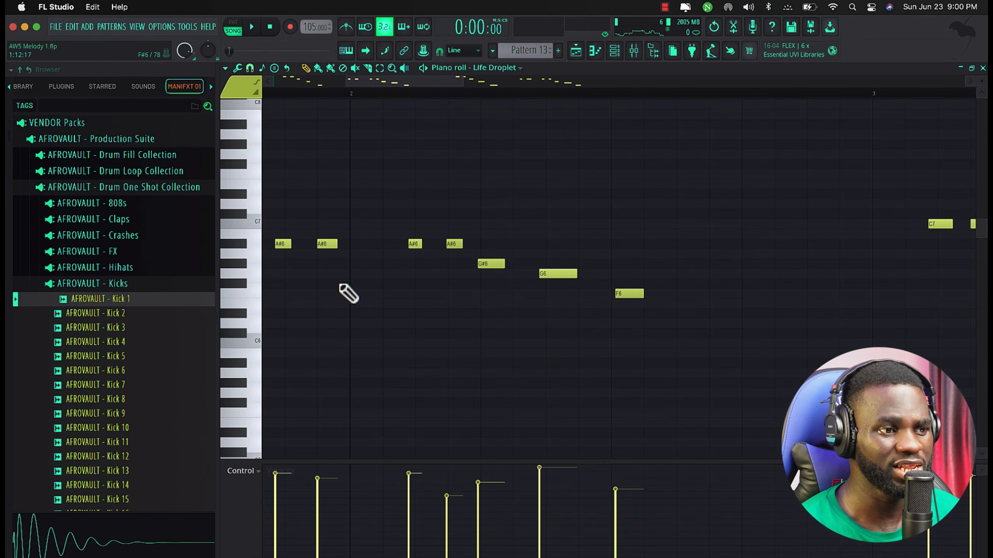
scroll(370, 288, "left", 5)
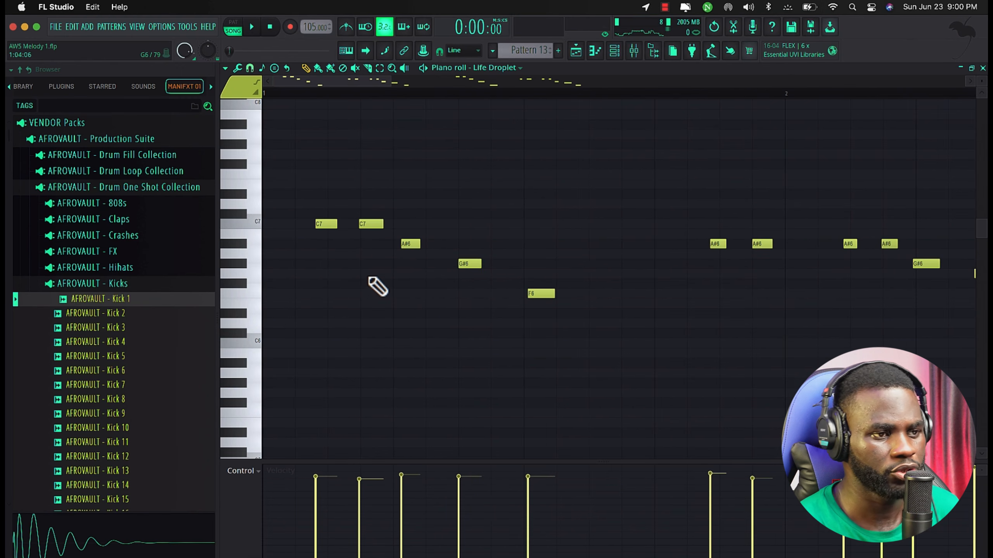
Step: Play the melody's opening phrases repeatedly and check the timing of the first C7 notes
key("space")
key("space")
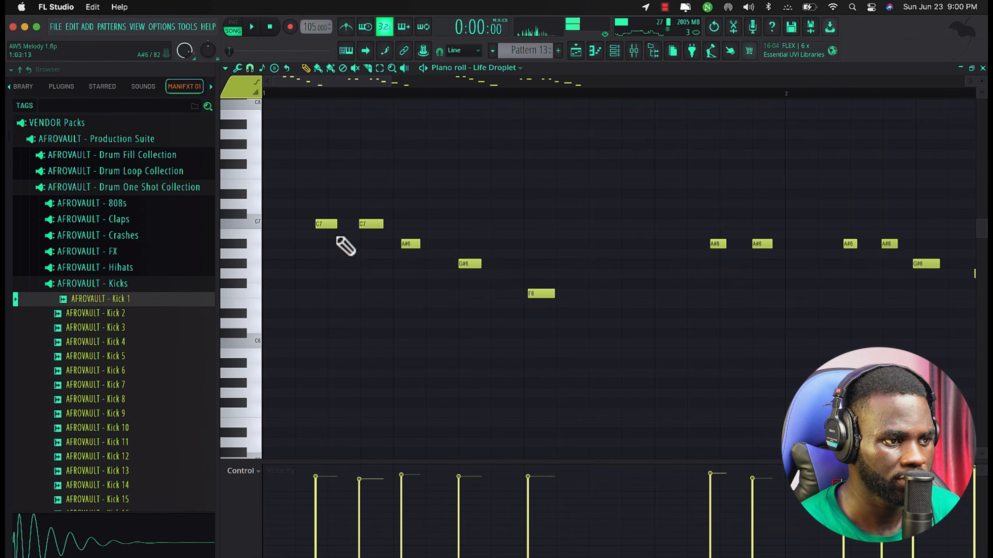
key("space")
left_click_drag(328, 226, 364, 227)
key("space")
key("space")
key("space")
key("space")
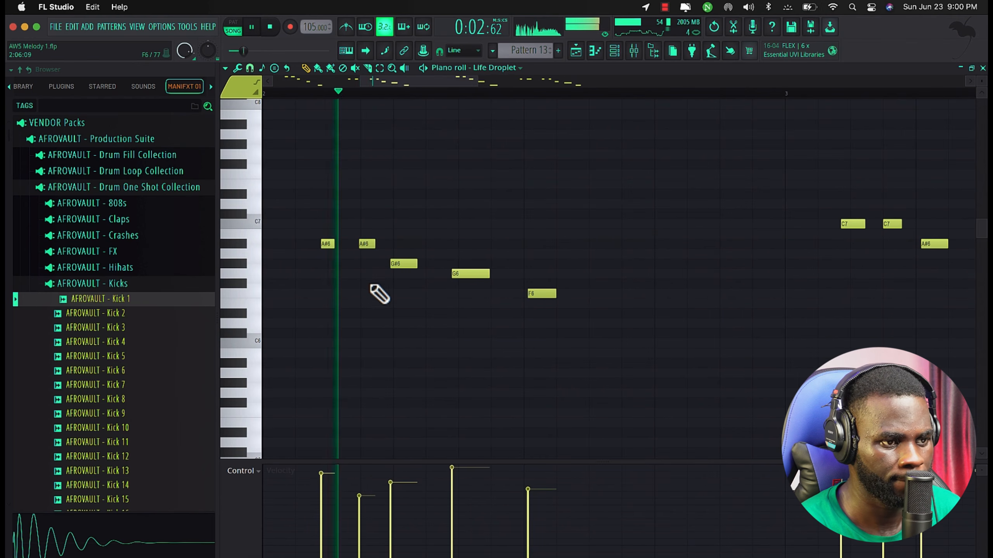
key("space")
Step: Select the Life Droplet notes from the end of bar 1 through bar 4 and nudge them slightly later in time
scroll(381, 291, "down", 4)
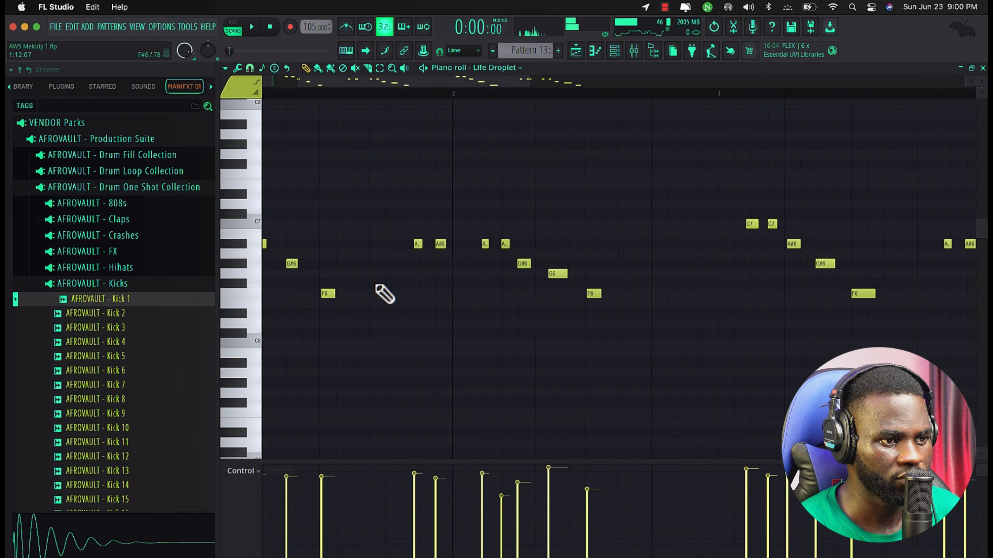
scroll(376, 285, "down", 2)
left_click_drag(315, 191, 652, 339)
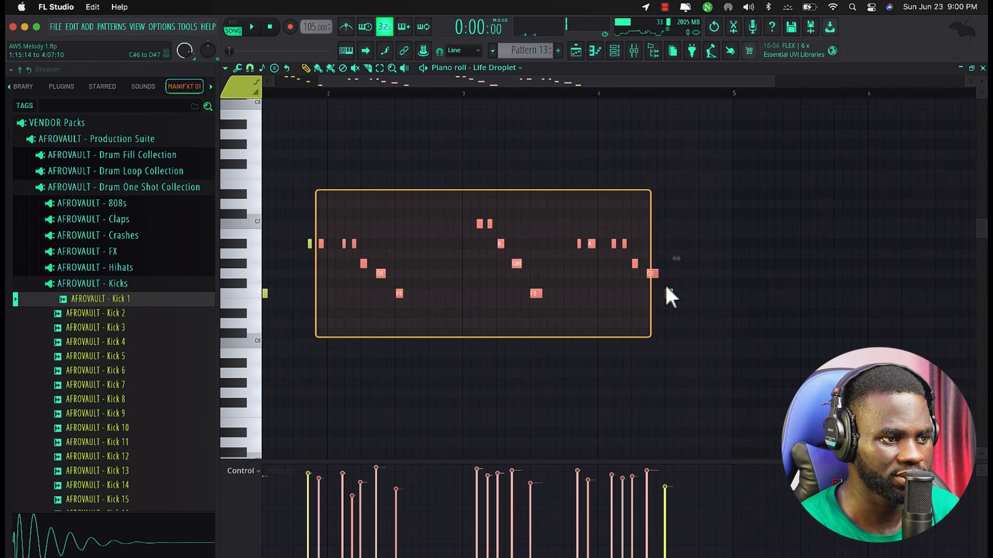
left_click_drag(695, 170, 283, 344)
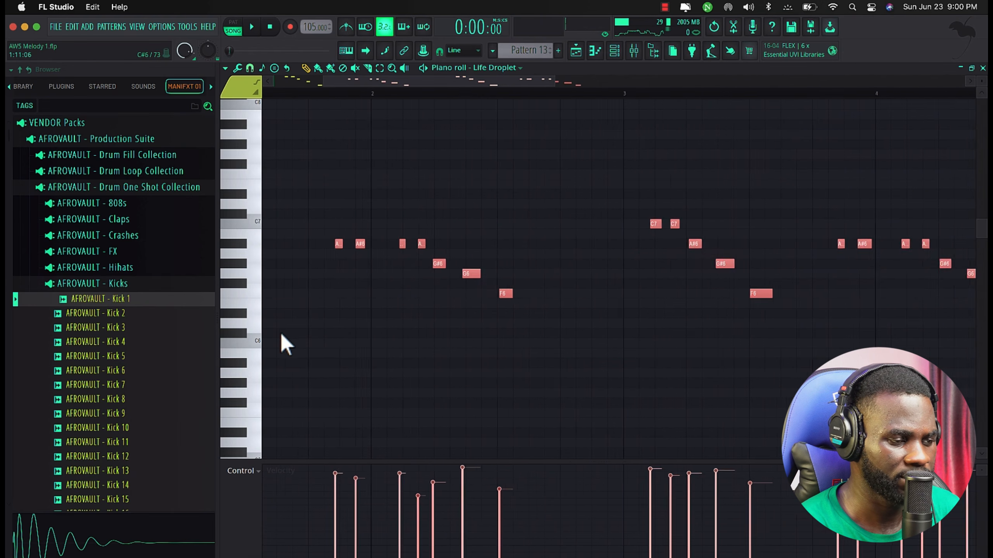
scroll(288, 344, "up", 2)
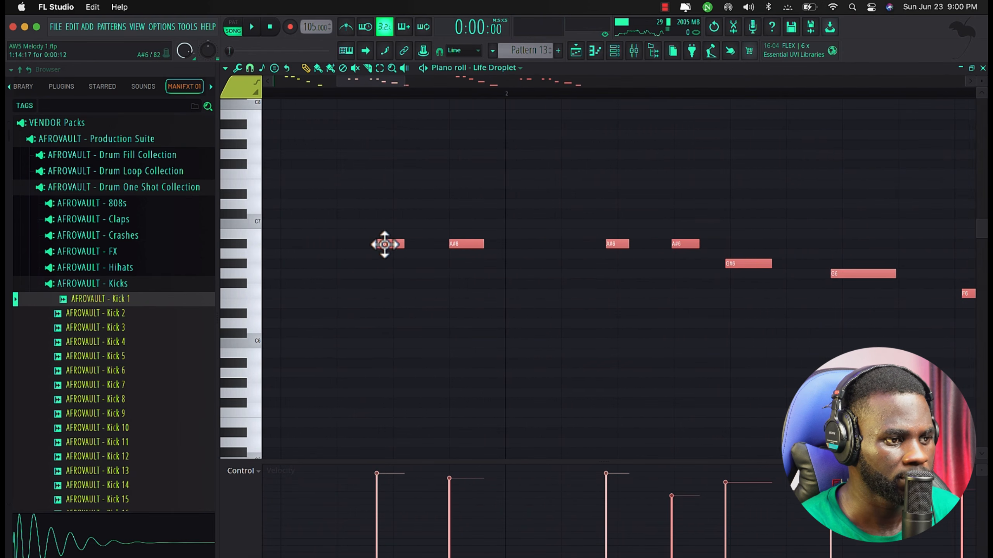
left_click_drag(385, 244, 400, 239)
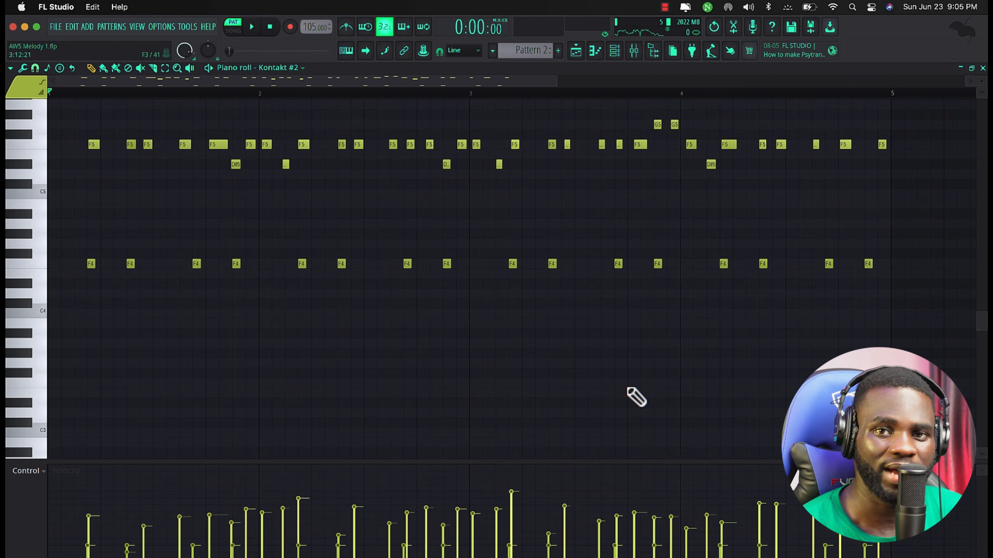
Step: Play Pattern 2's Kontakt notes on their own, and play the full arrangement in the Playlist from bar 1
key("space")
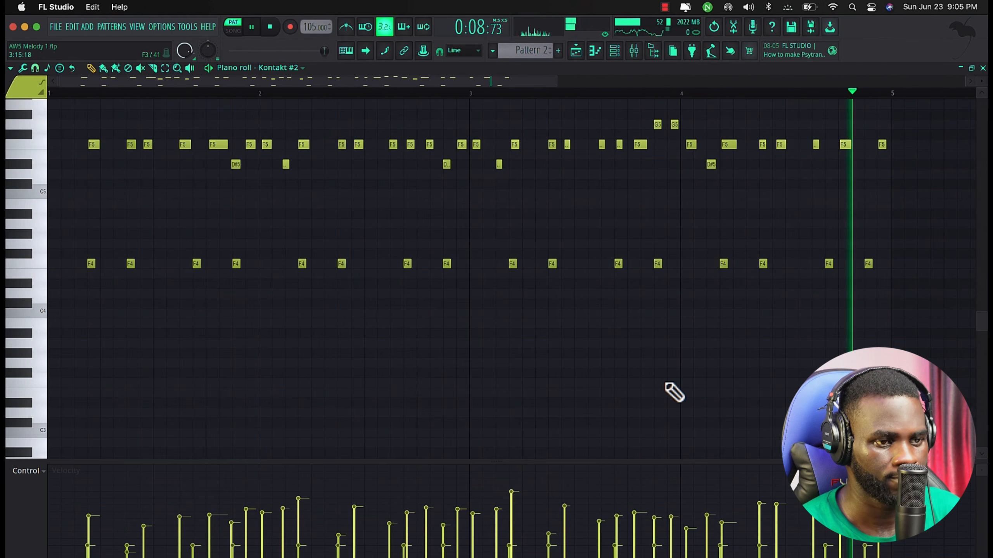
key("space")
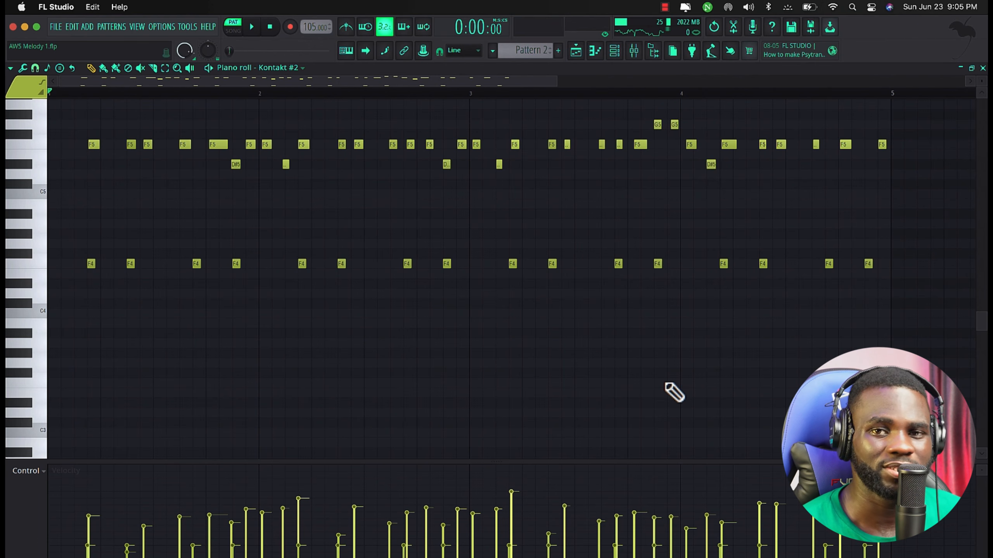
left_click(576, 50)
key("space")
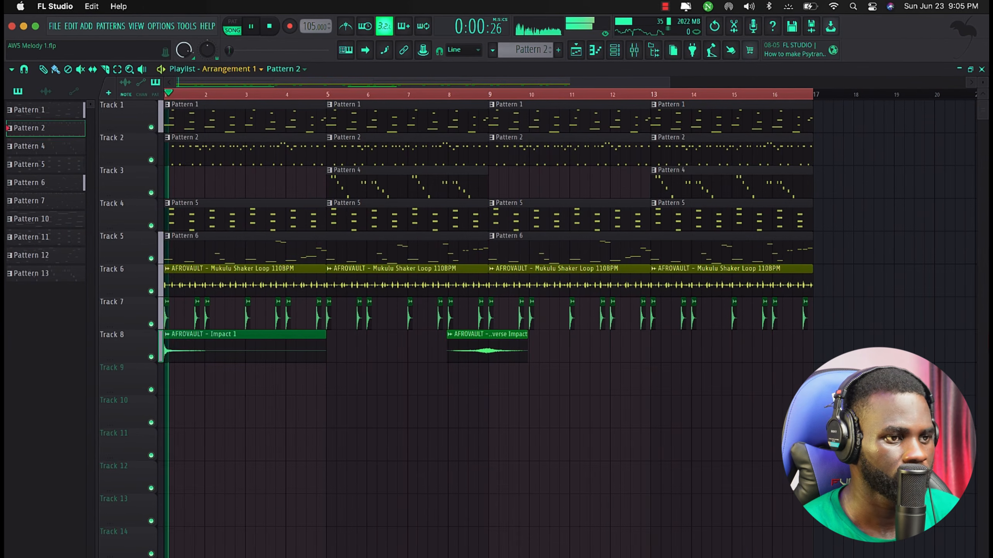